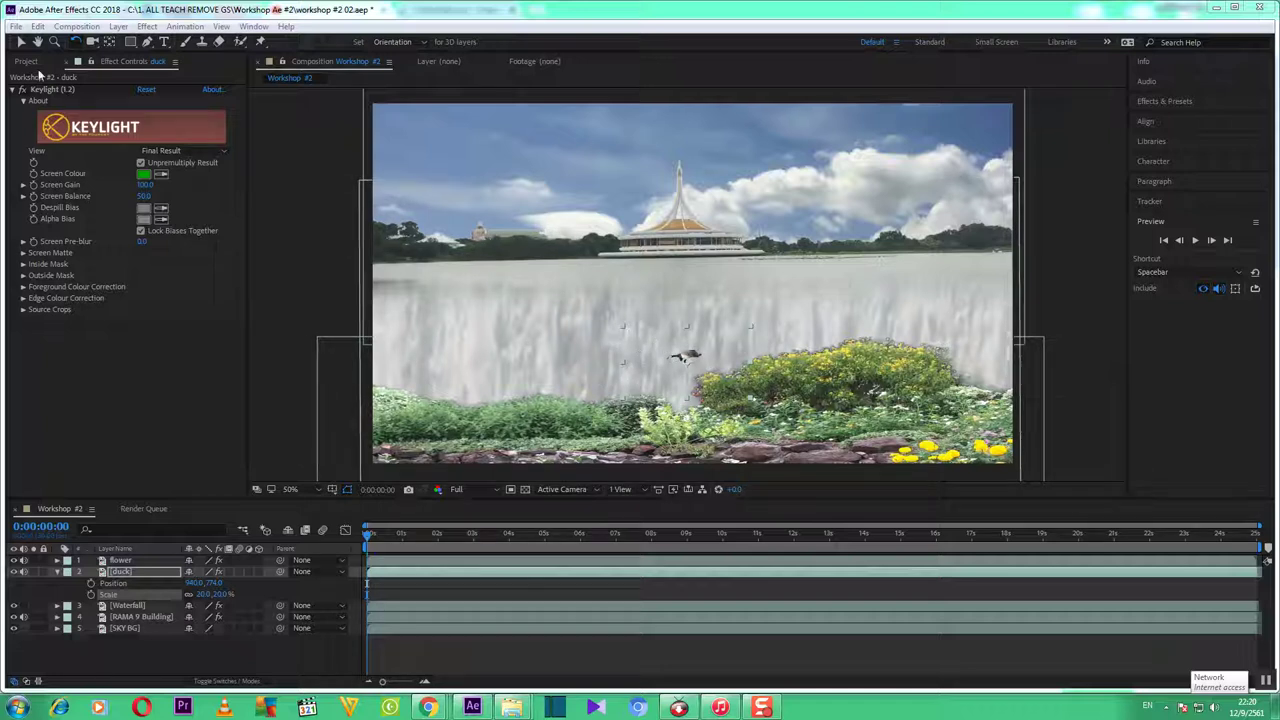
Move the duck layer out of frame beside the upper sky, to about position 2126, 132.
click(20, 42)
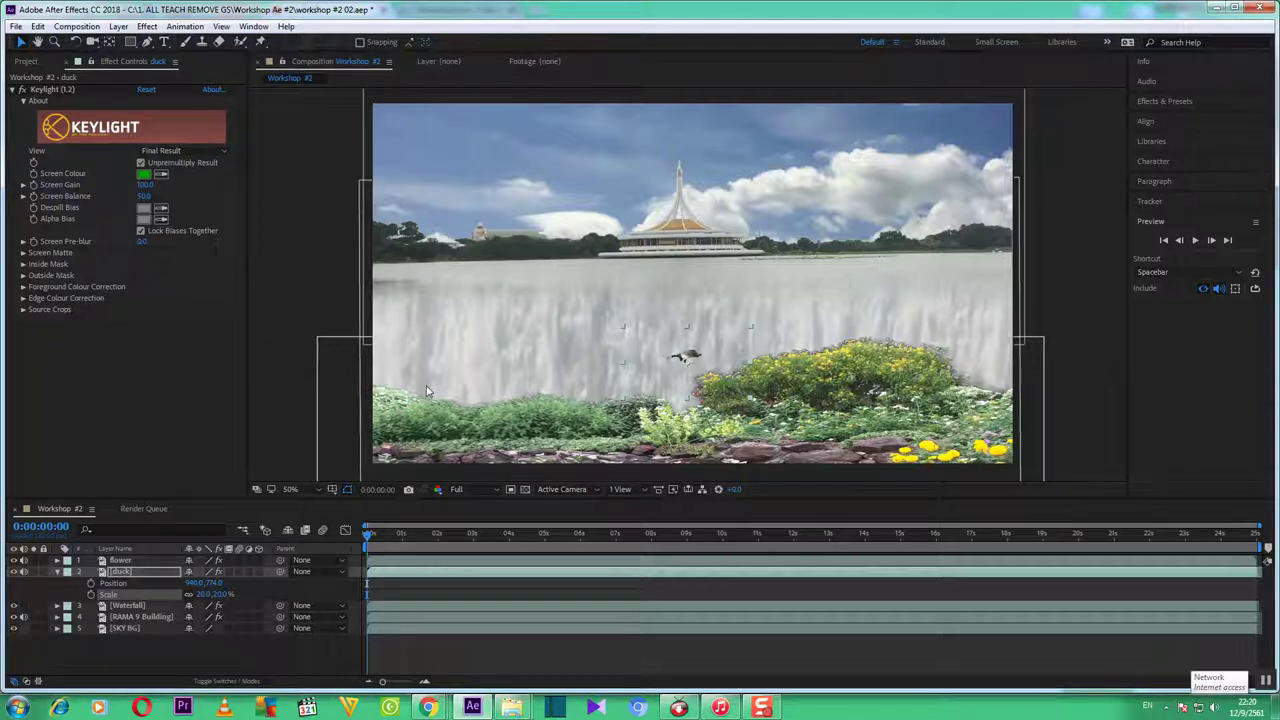
click(151, 572)
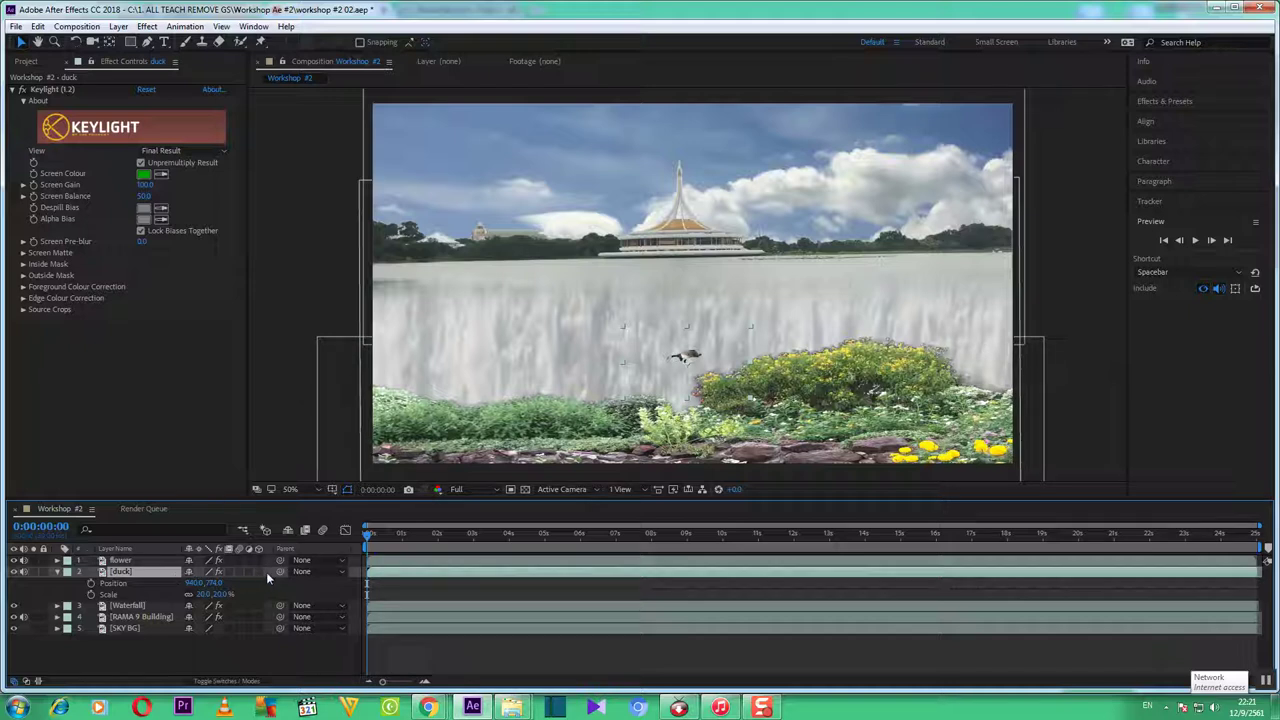
click(685, 361)
drag(685, 361, 1081, 147)
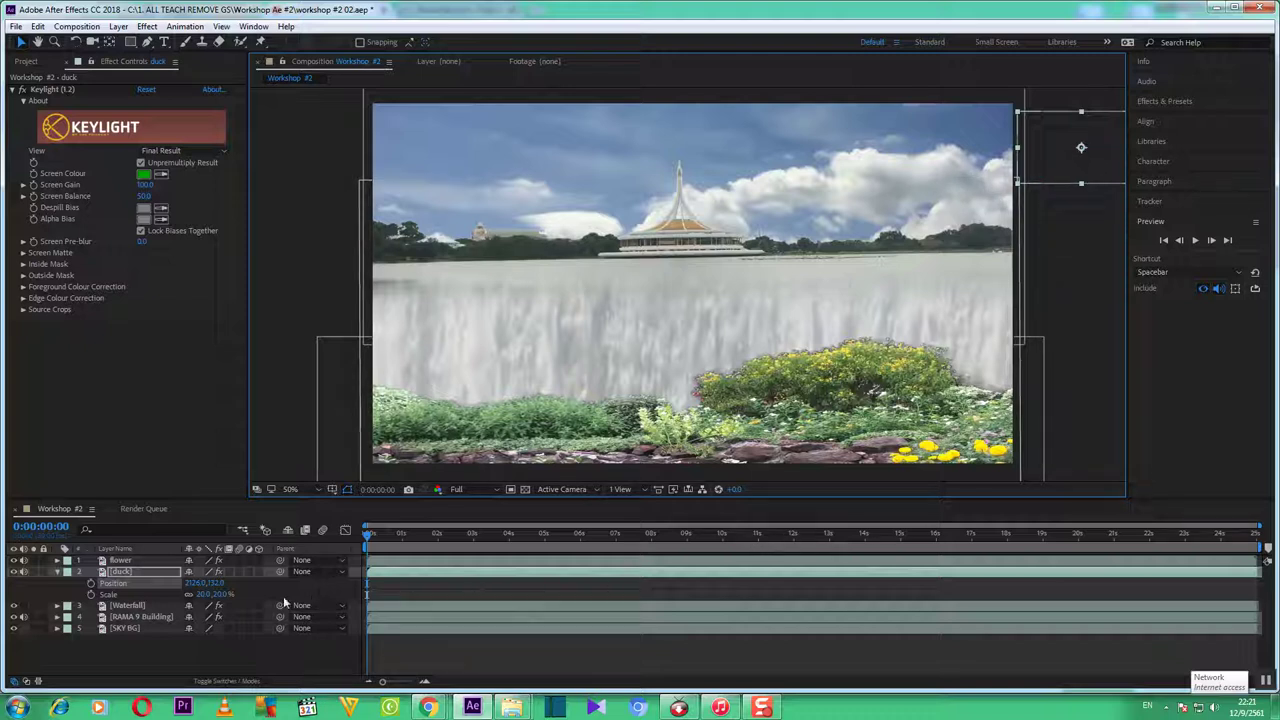
Make the duck layer 3D and start keyframing its Position and Scale at 0:00:00:00.
click(165, 576)
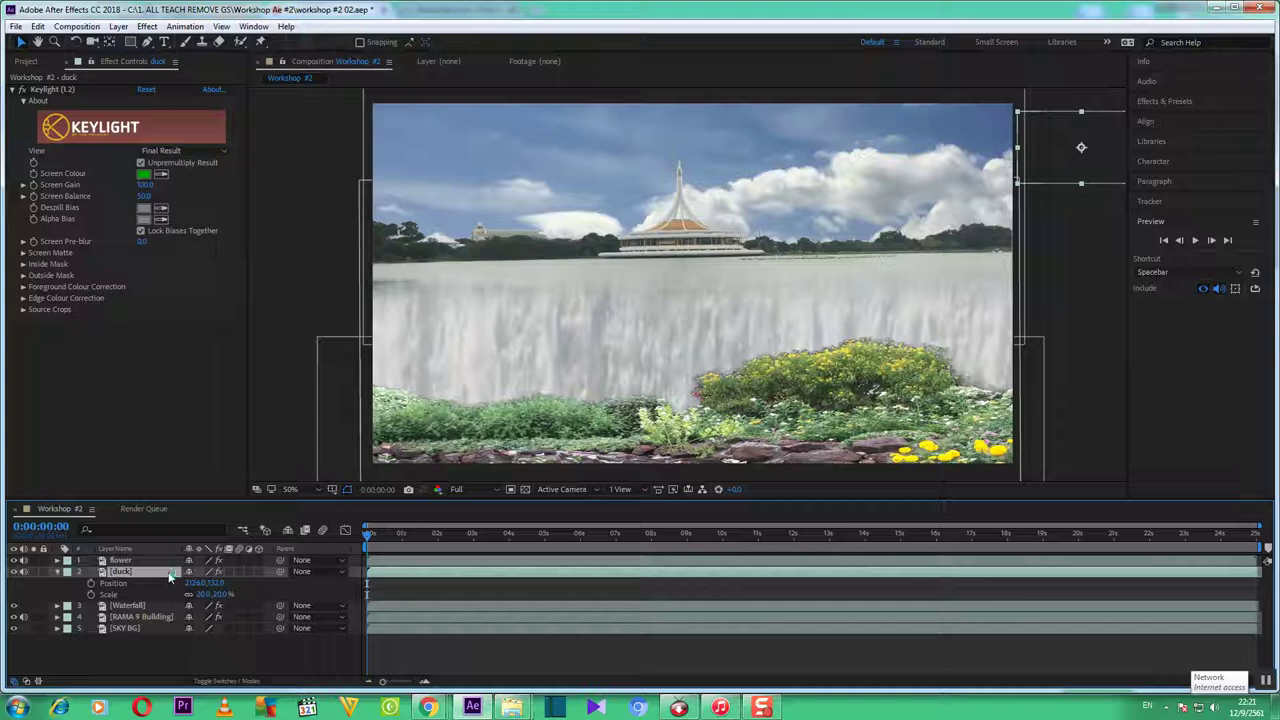
click(257, 571)
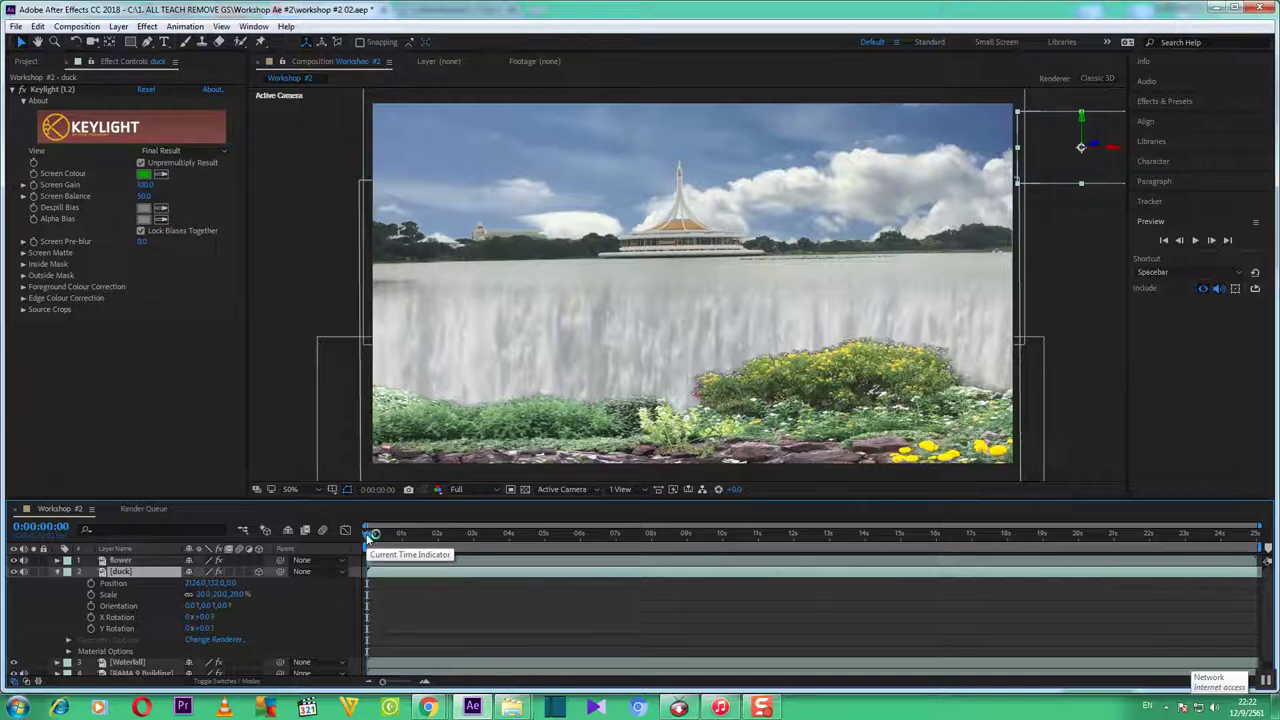
click(91, 583)
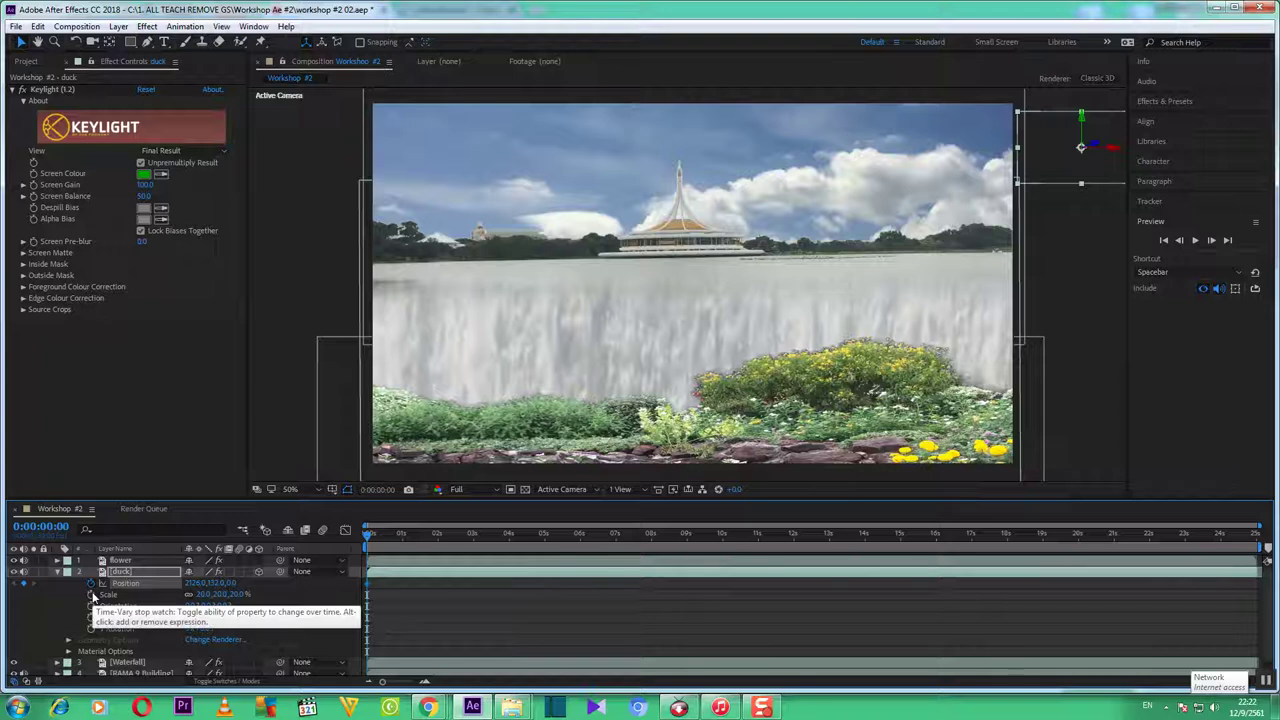
click(91, 594)
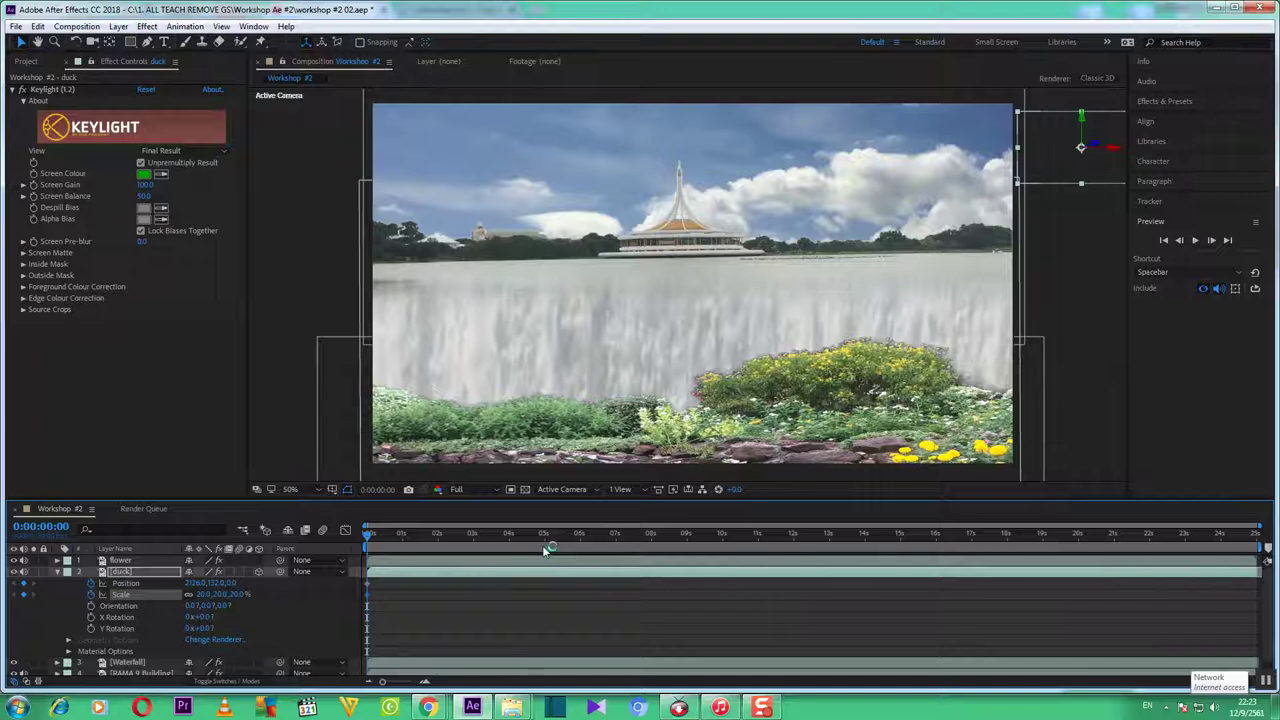
At 0:00:01:15, move the duck horizontally into the sky to about X 1778 and tilt its Z orientation to about 320°.
click(418, 535)
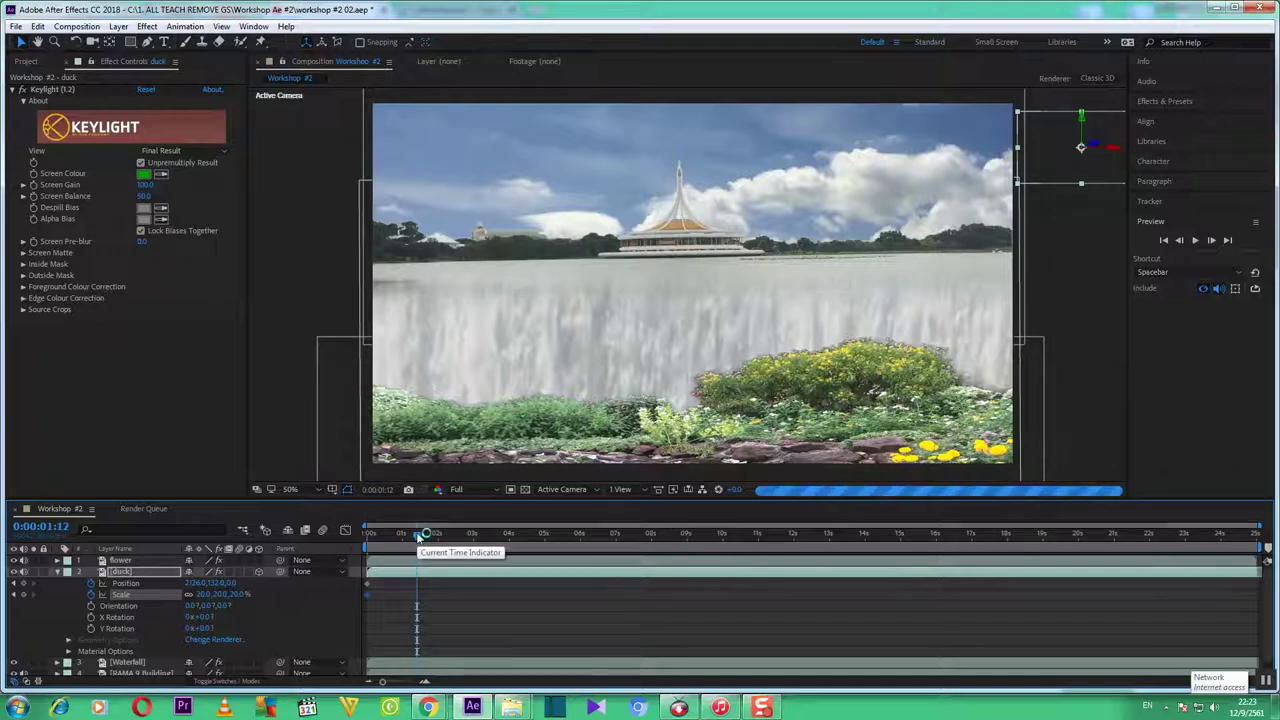
drag(418, 537, 422, 537)
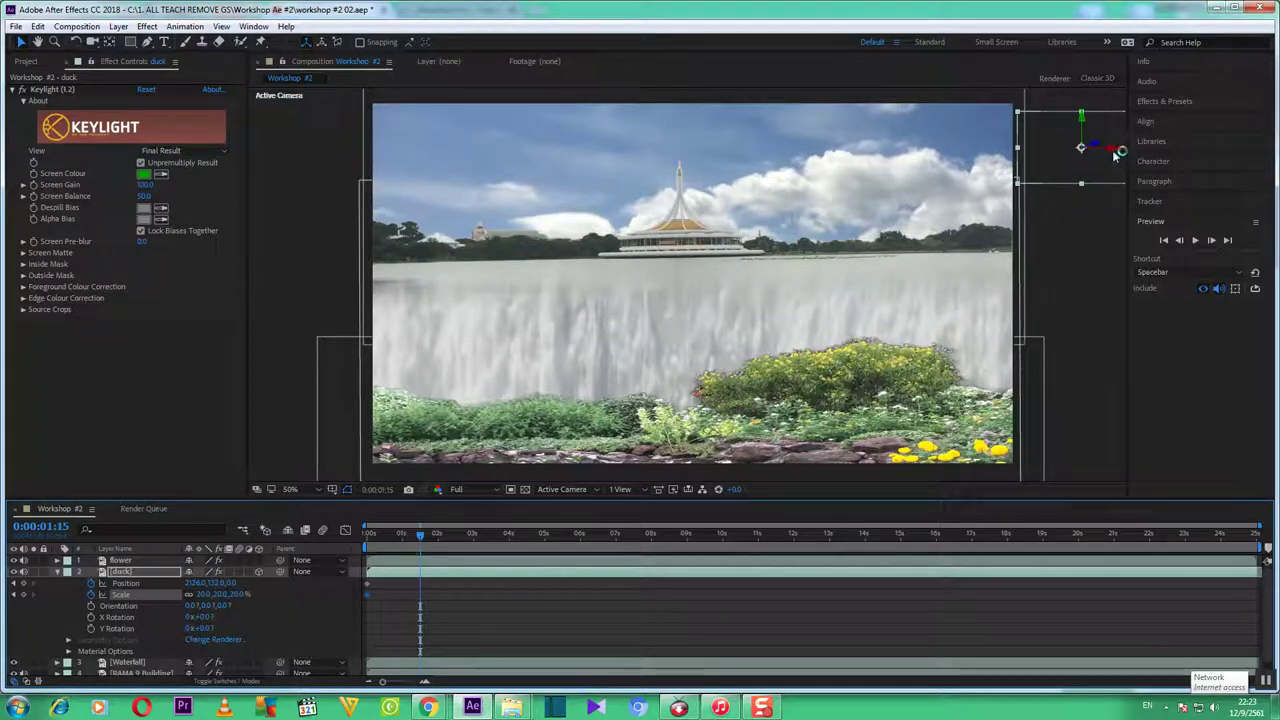
drag(1116, 155, 996, 162)
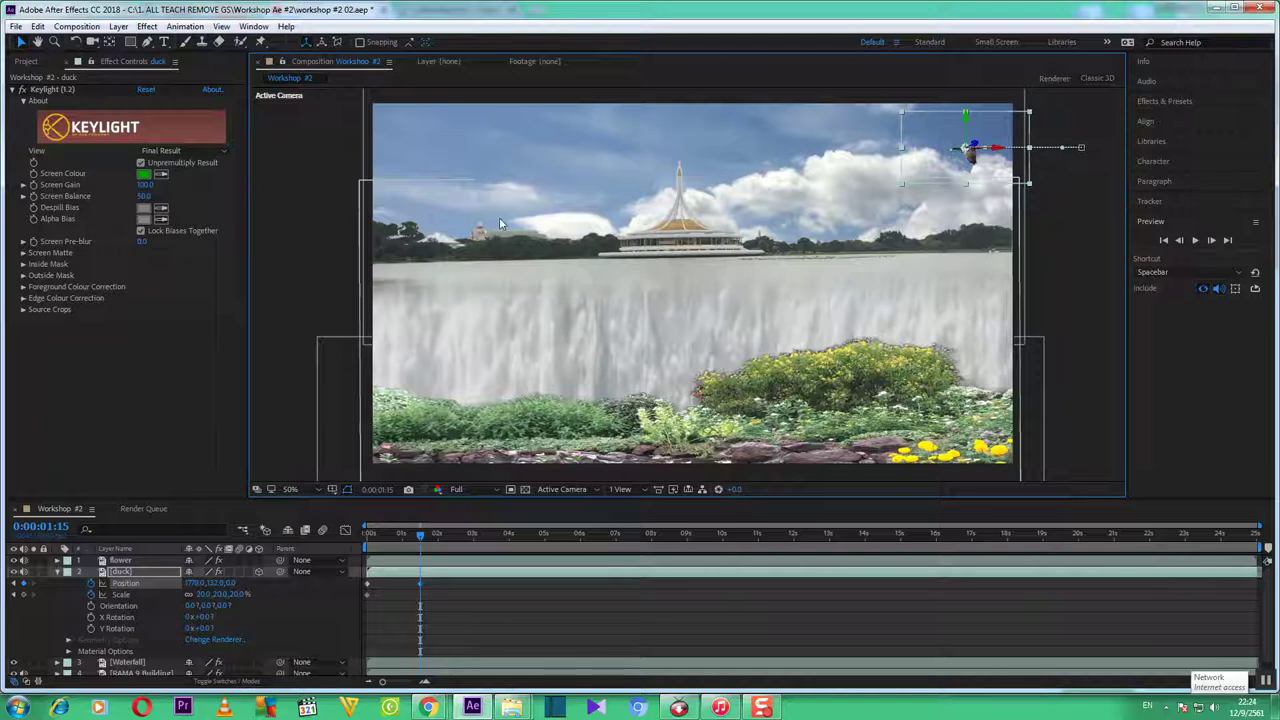
click(75, 43)
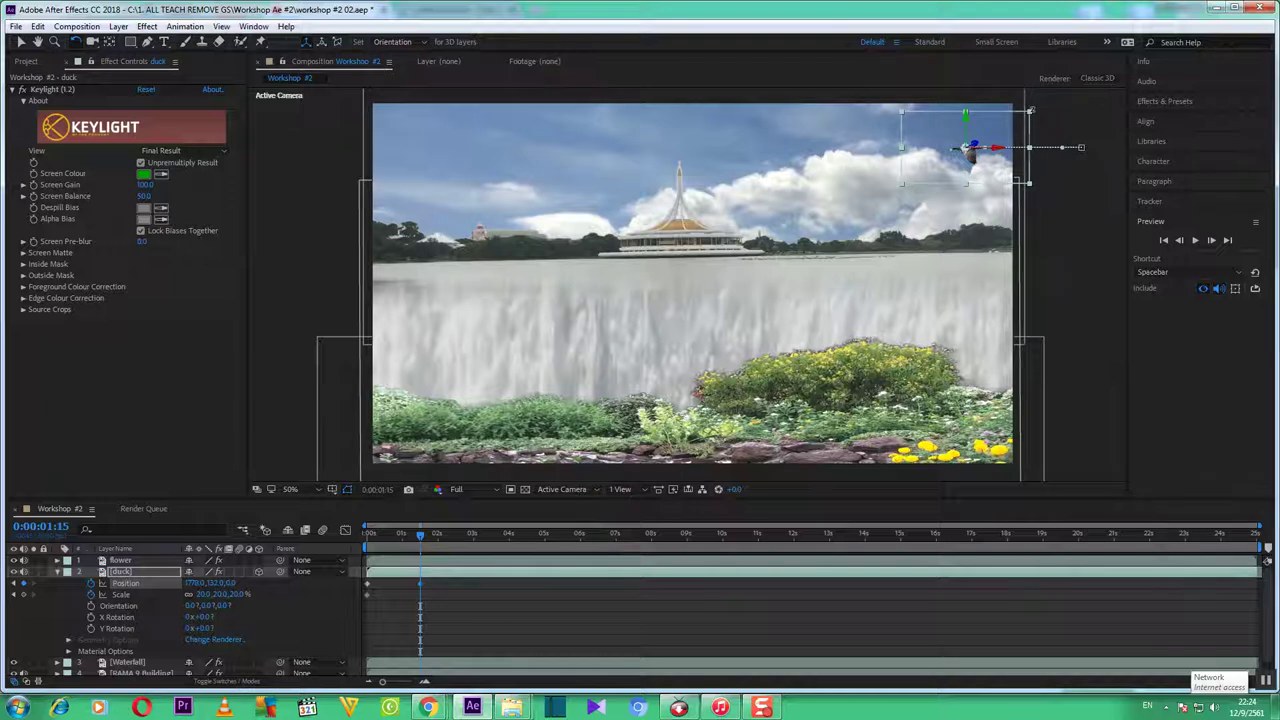
drag(968, 150, 968, 150)
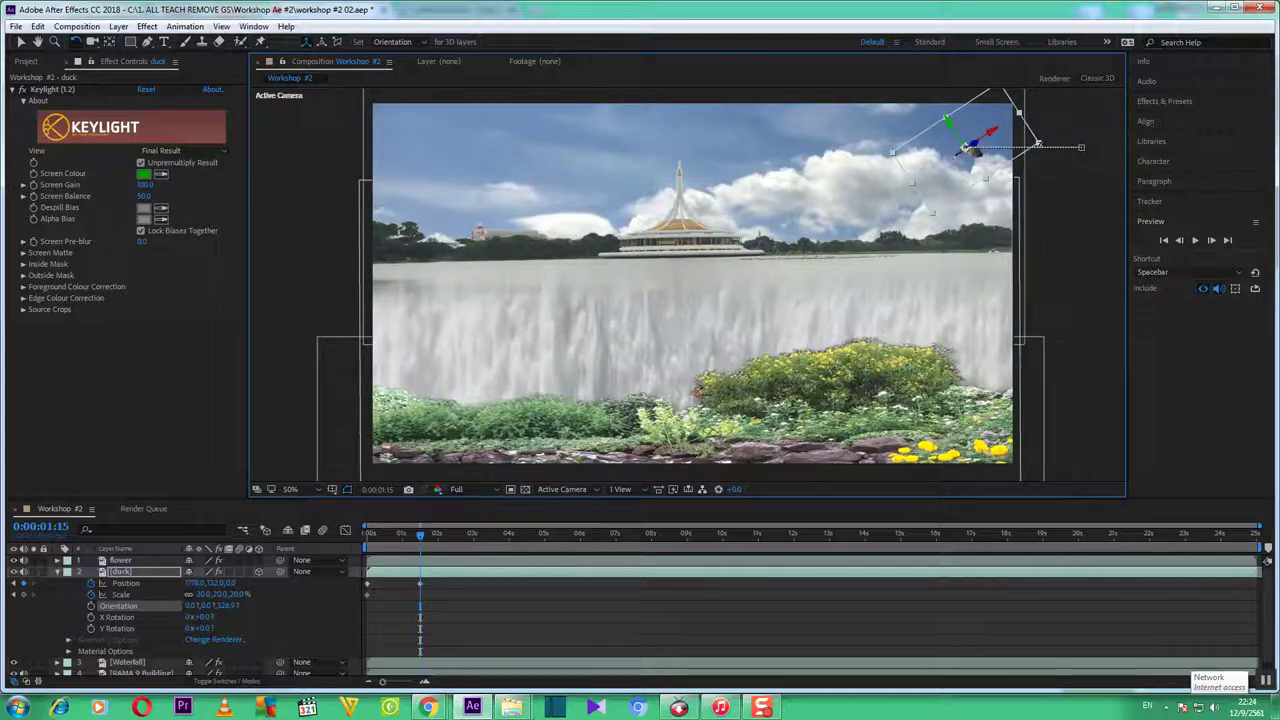
drag(1040, 144, 1037, 134)
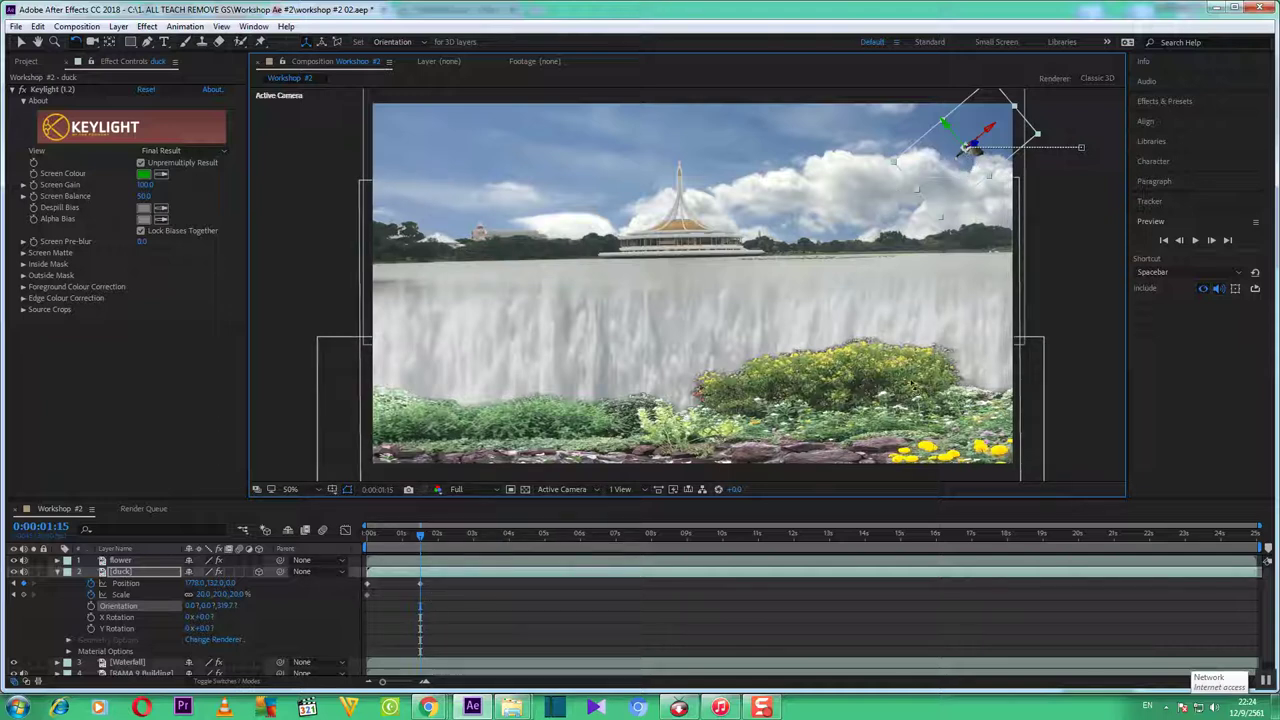
At 0:00:04:00, move the duck down behind the flowers to about 1593, 952 and rotate it back to nearly level.
click(509, 537)
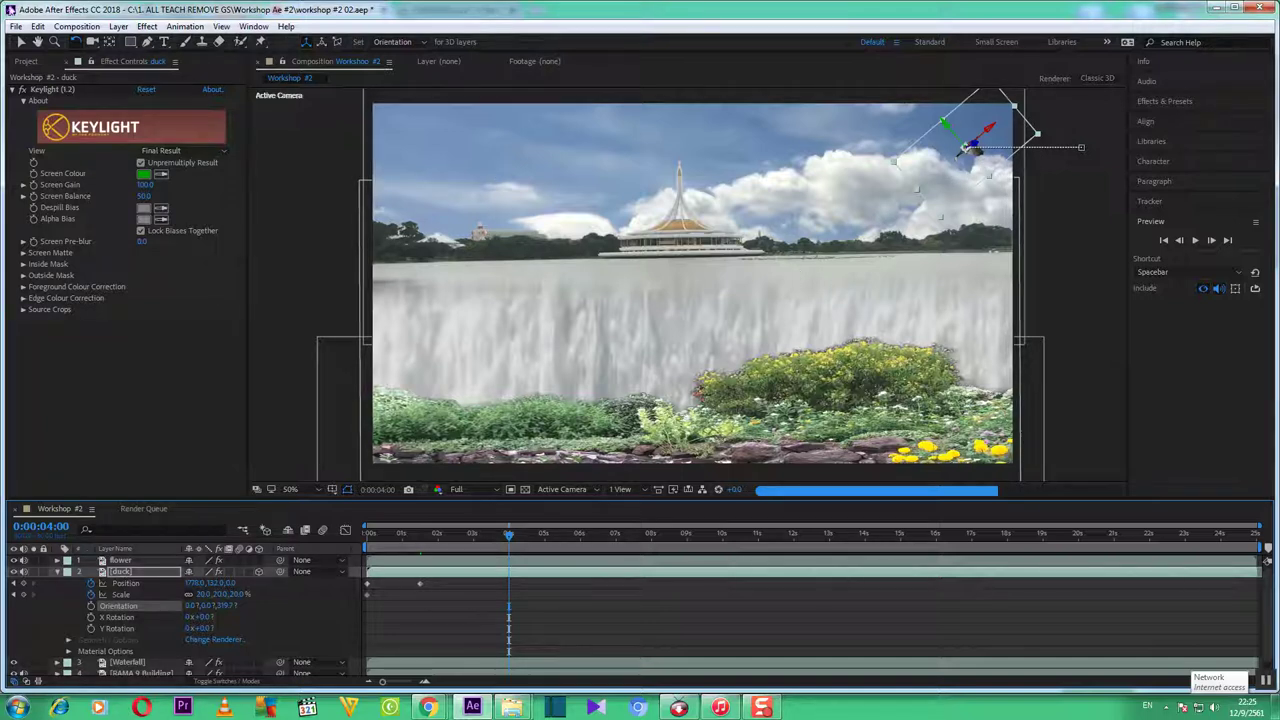
click(22, 42)
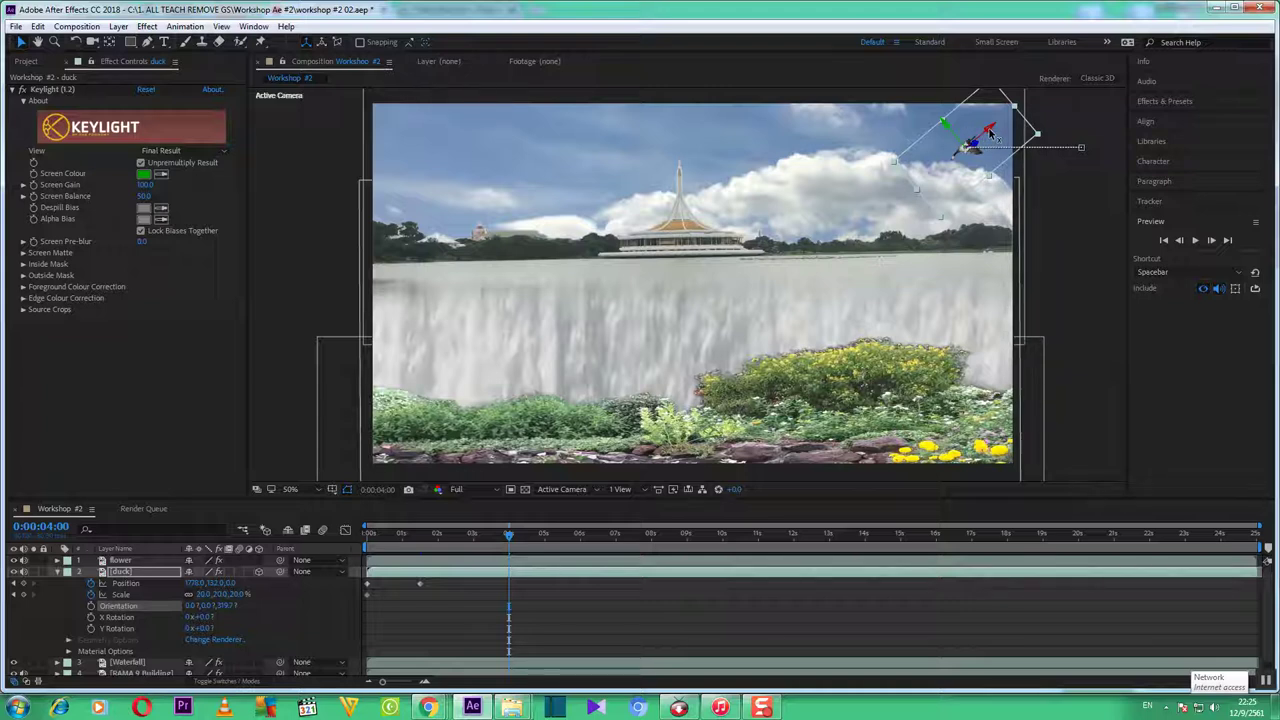
drag(990, 135, 896, 287)
drag(992, 220, 968, 411)
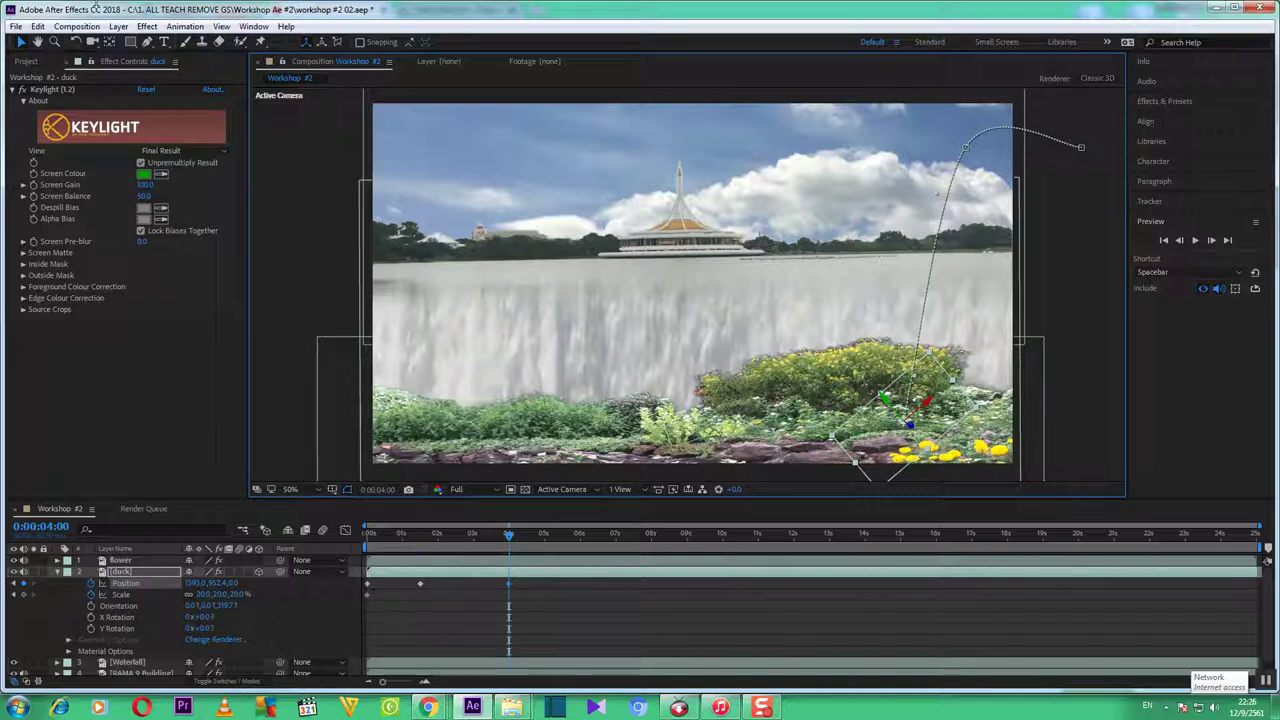
click(77, 44)
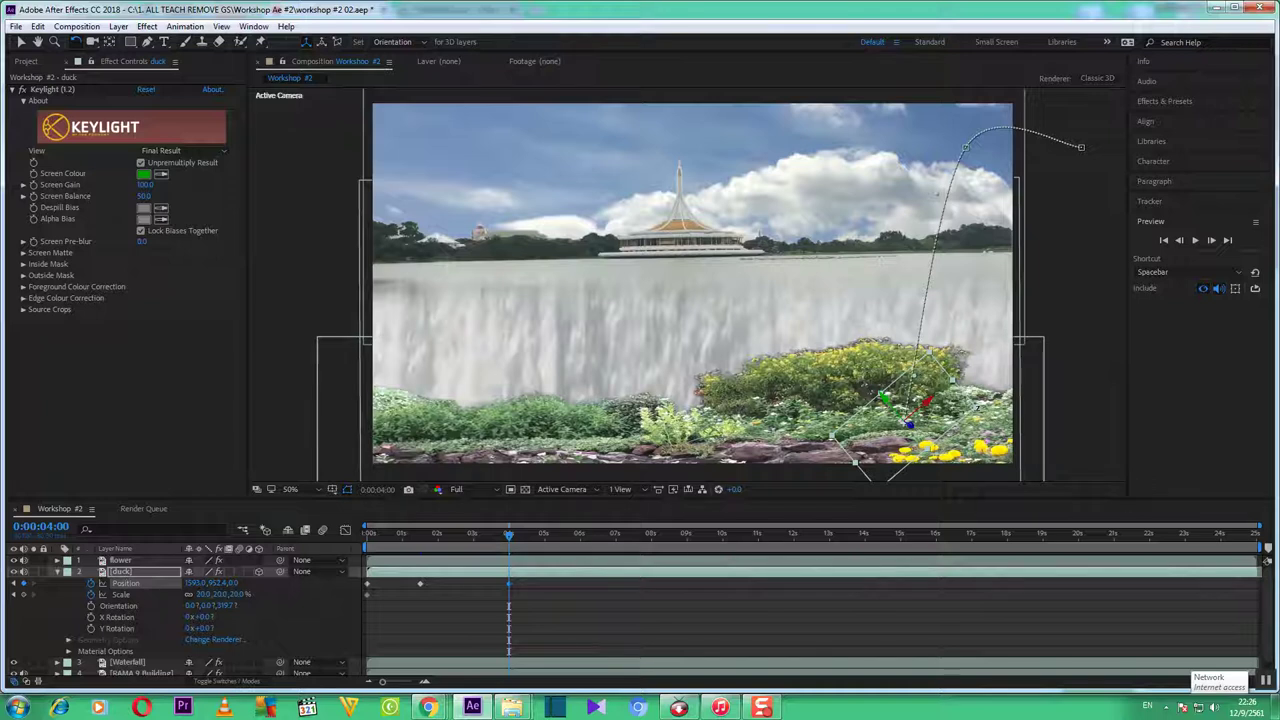
drag(895, 385, 846, 454)
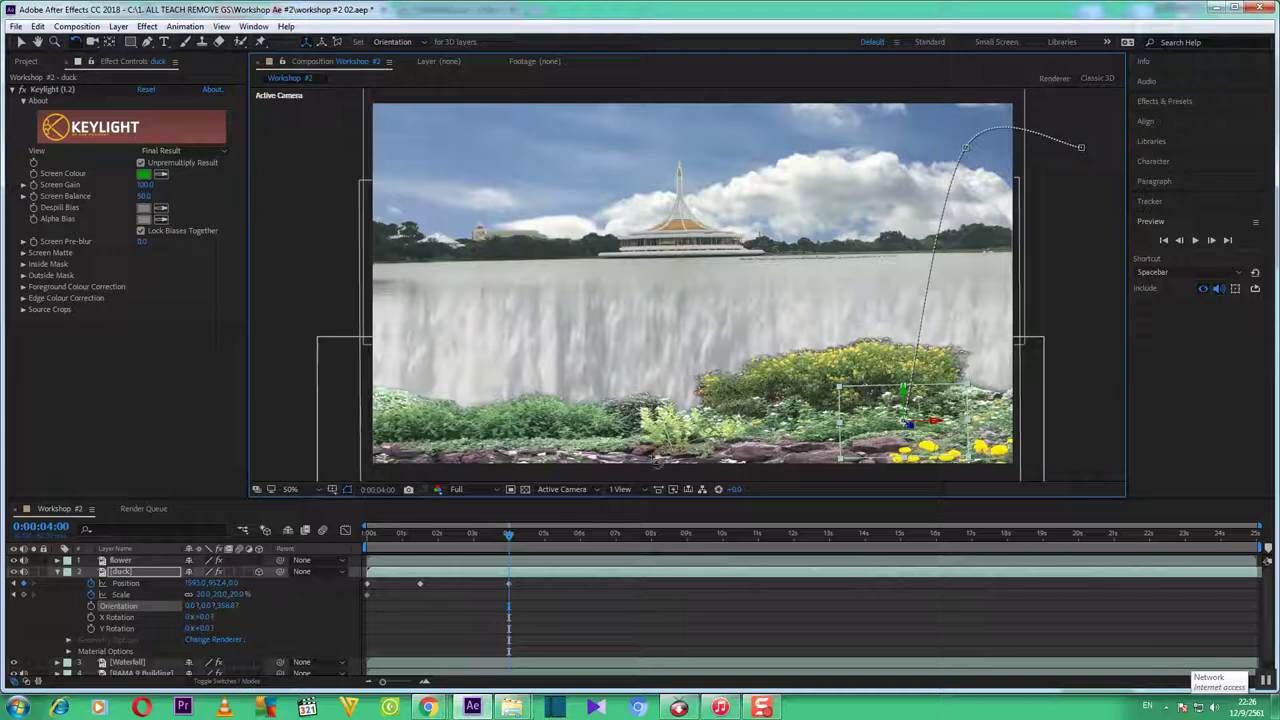
At 0:00:07:00, move the duck along behind the flowers to about position 855, 968.
click(615, 540)
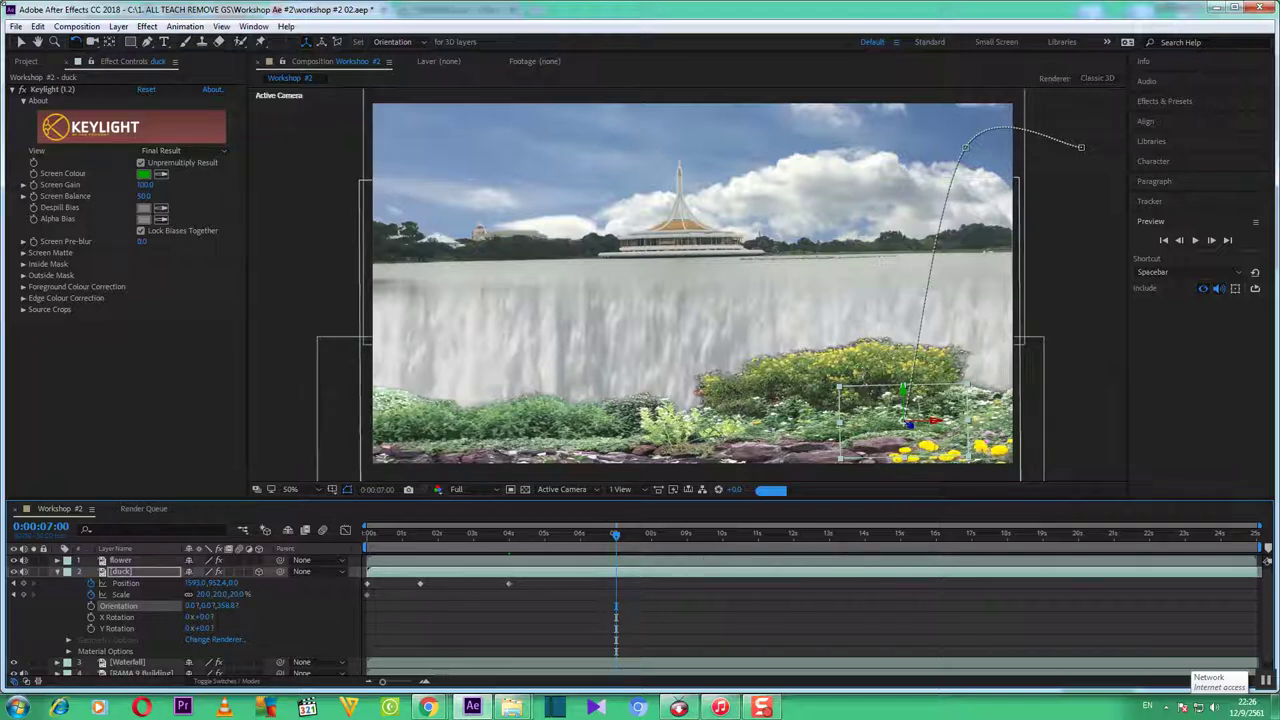
click(21, 42)
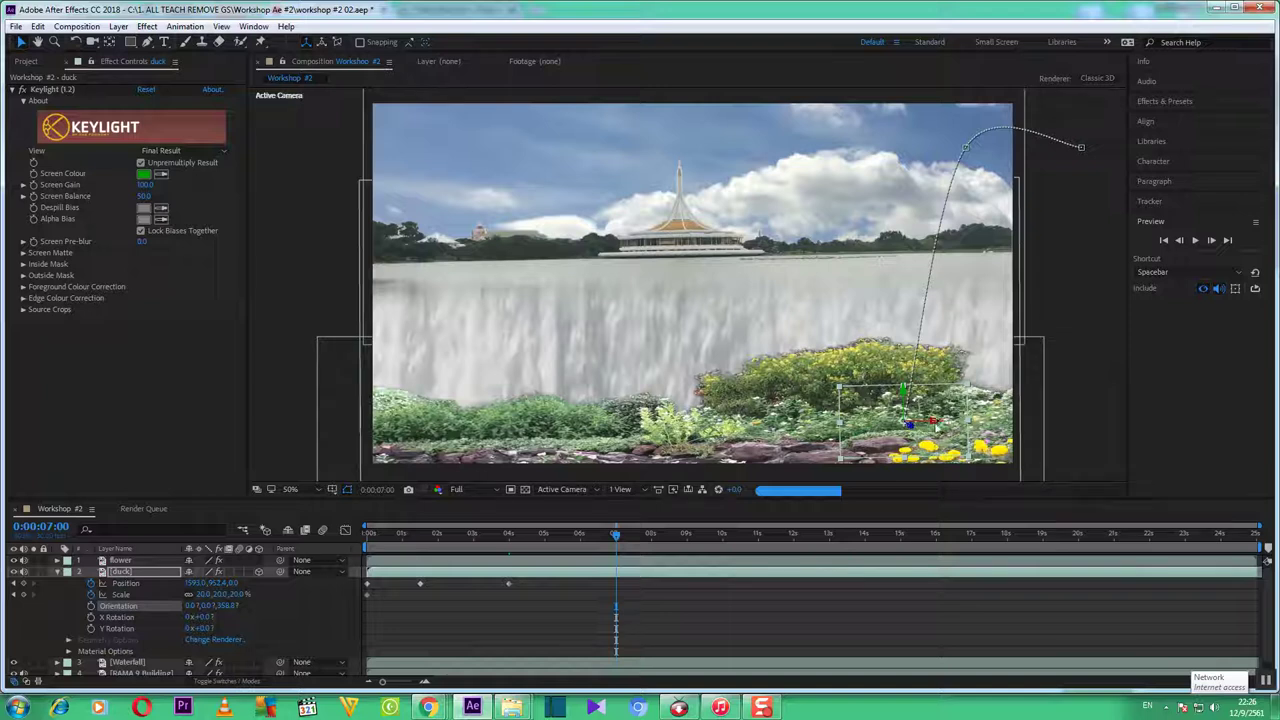
drag(935, 425, 681, 455)
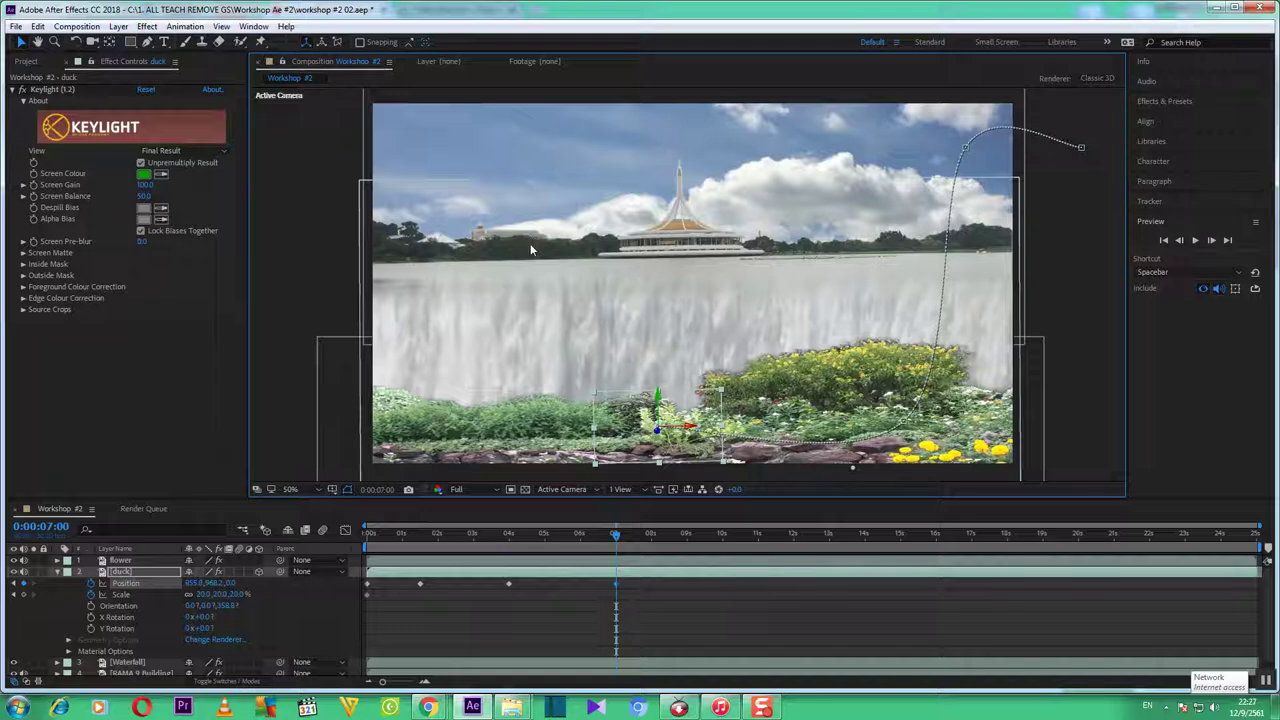
At 0:00:09:00, tilt the duck to about 33° Z orientation and move it up over the waterfall's edge to about 410, 488.
click(688, 537)
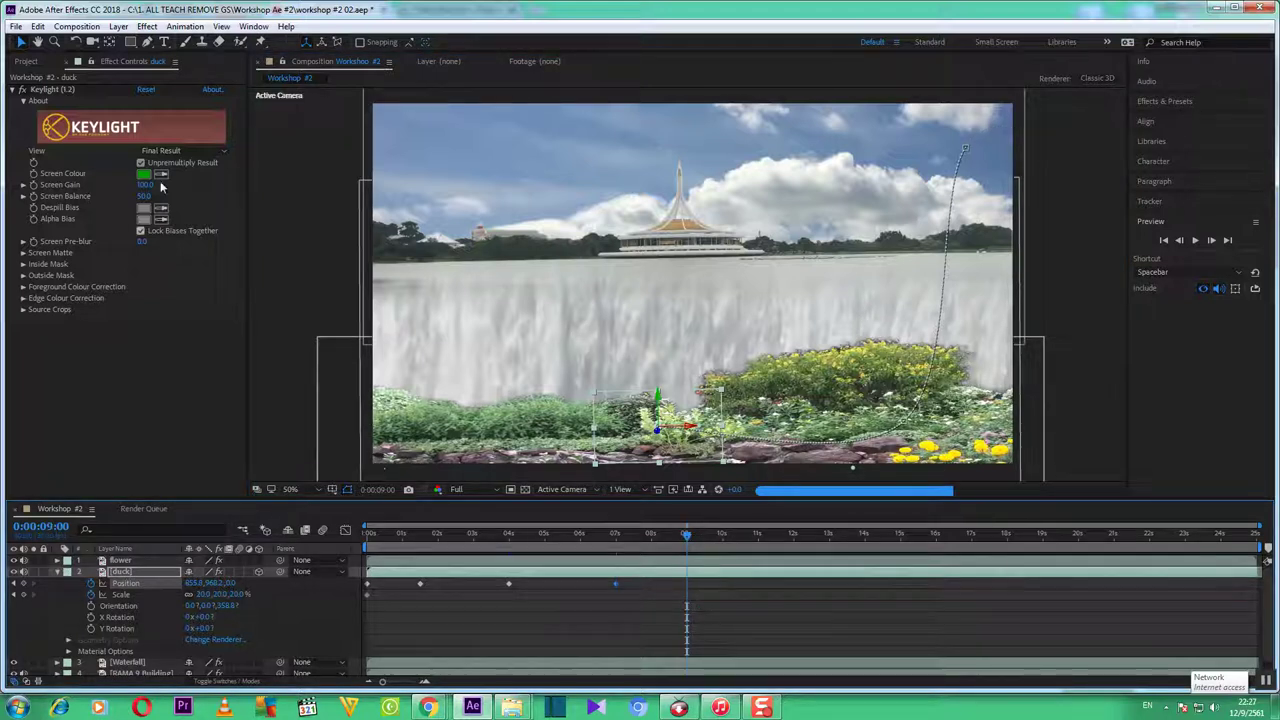
click(74, 42)
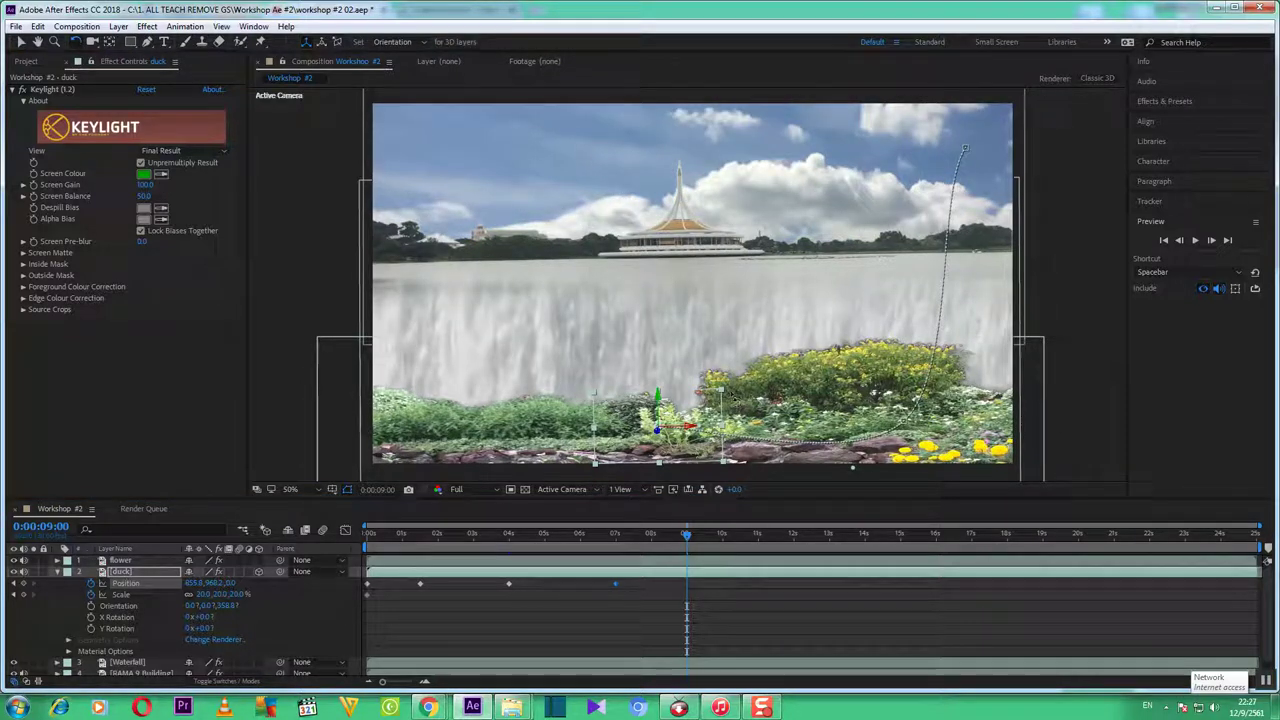
drag(660, 410, 625, 362)
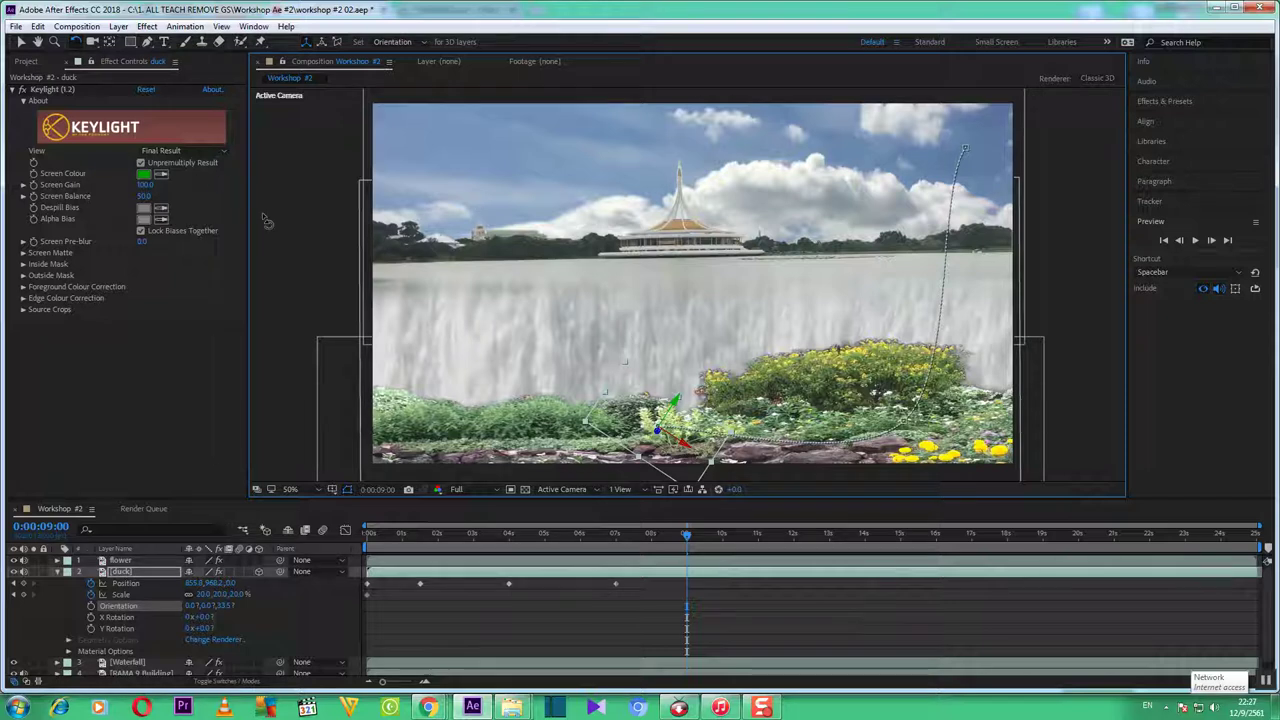
click(21, 42)
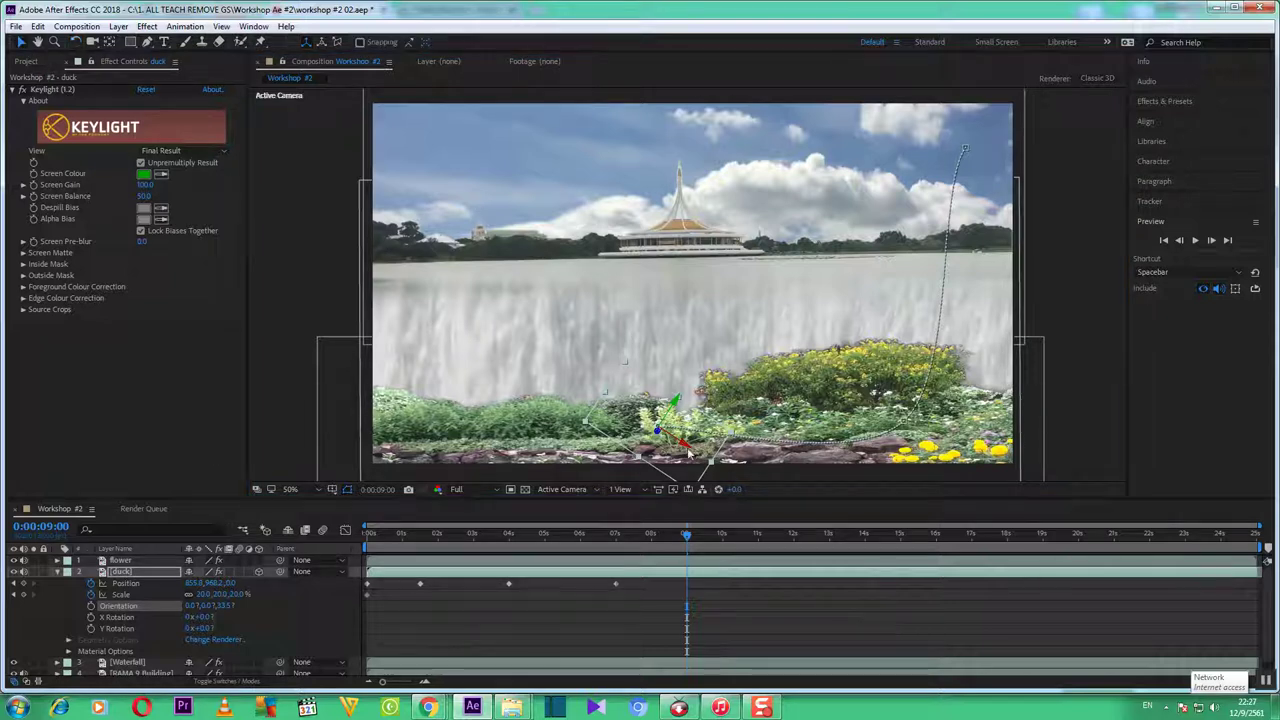
drag(686, 447, 516, 244)
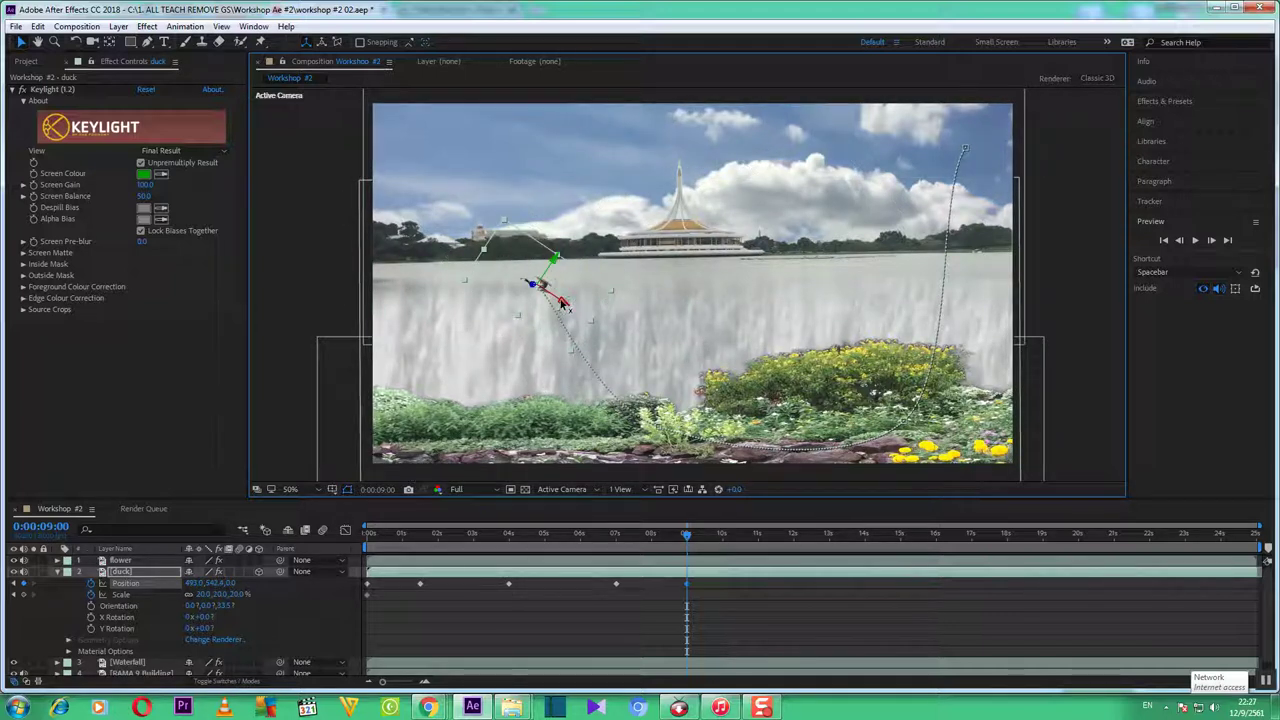
drag(553, 295, 543, 270)
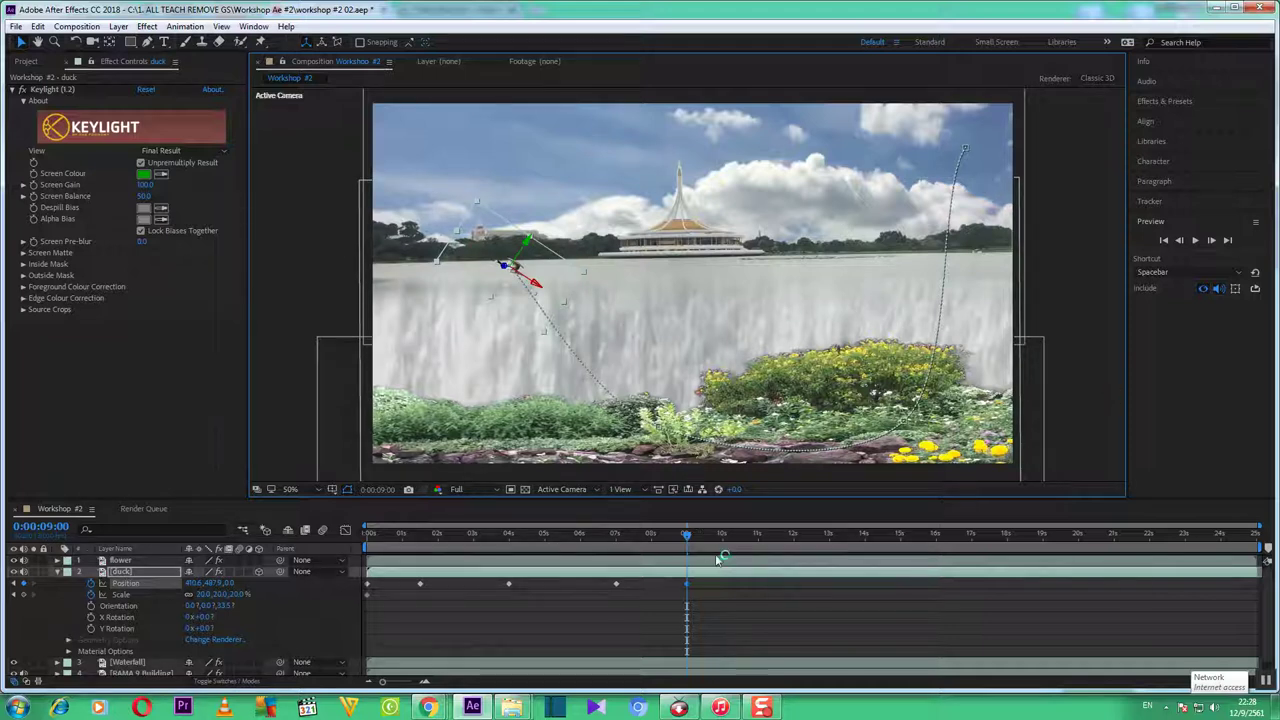
At 0:00:11:14, rotate the duck's Z orientation to about 75° so it points steeply upward.
click(777, 535)
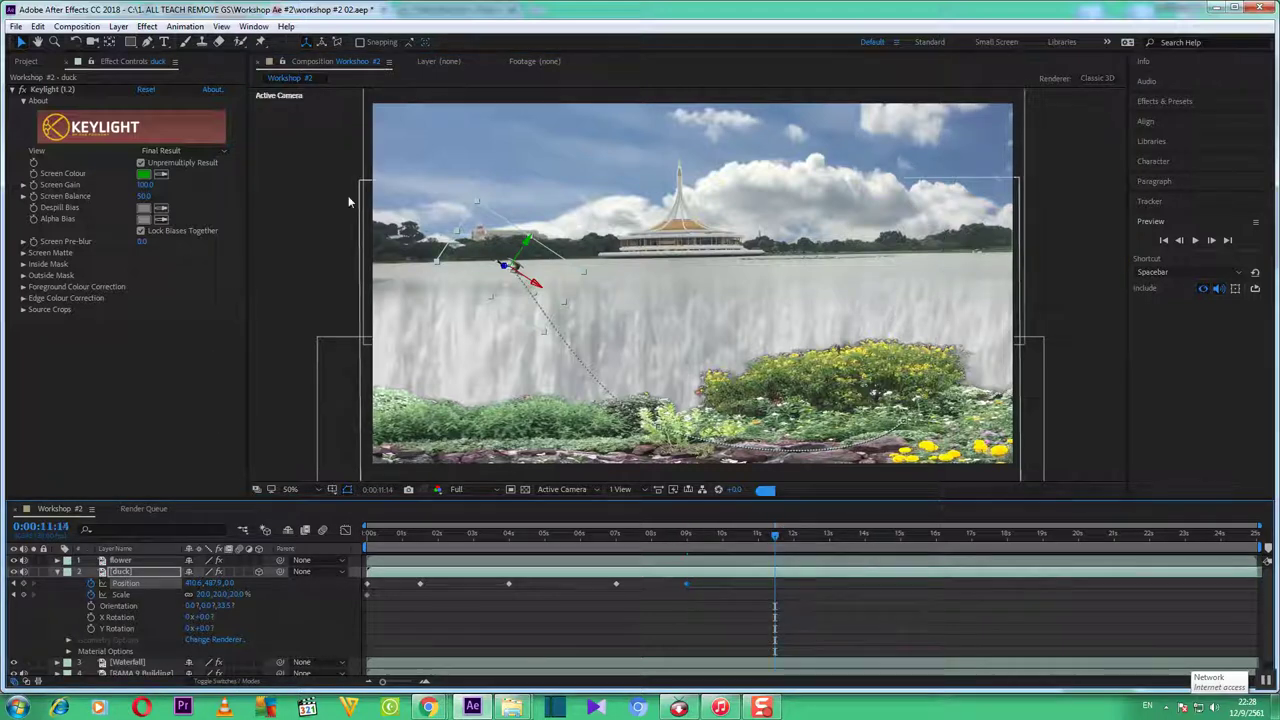
click(77, 42)
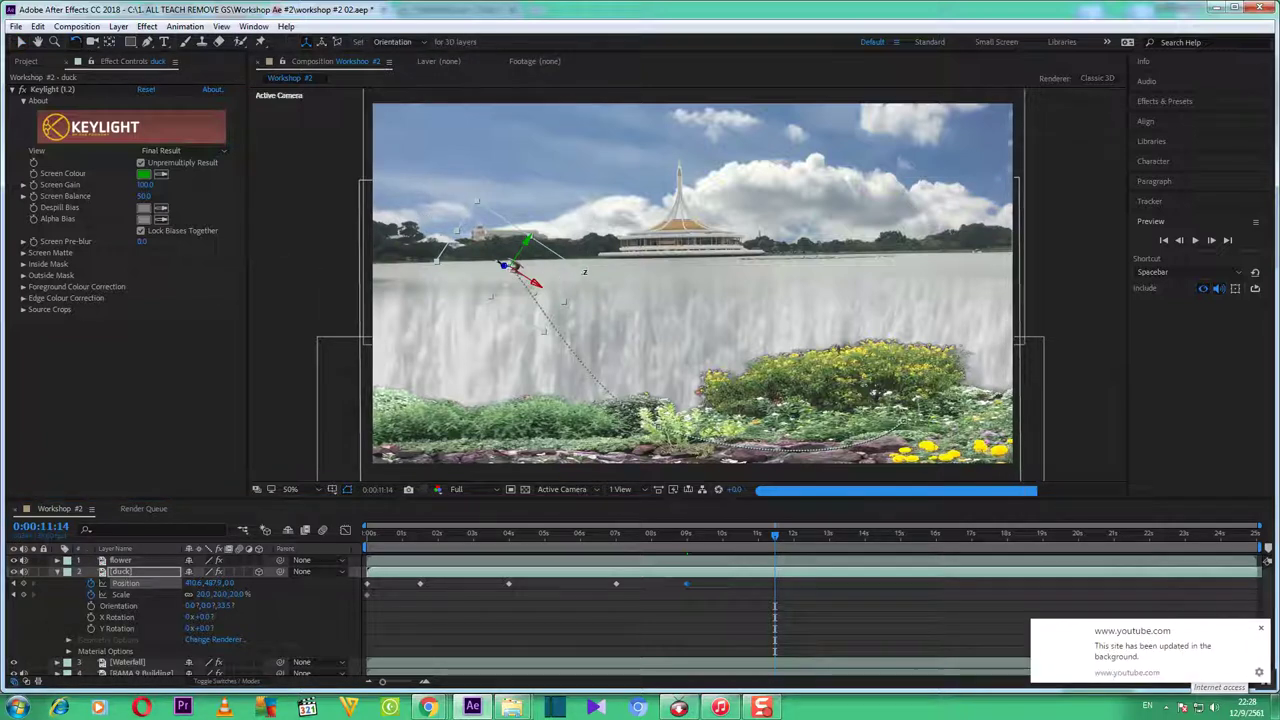
drag(587, 277, 580, 317)
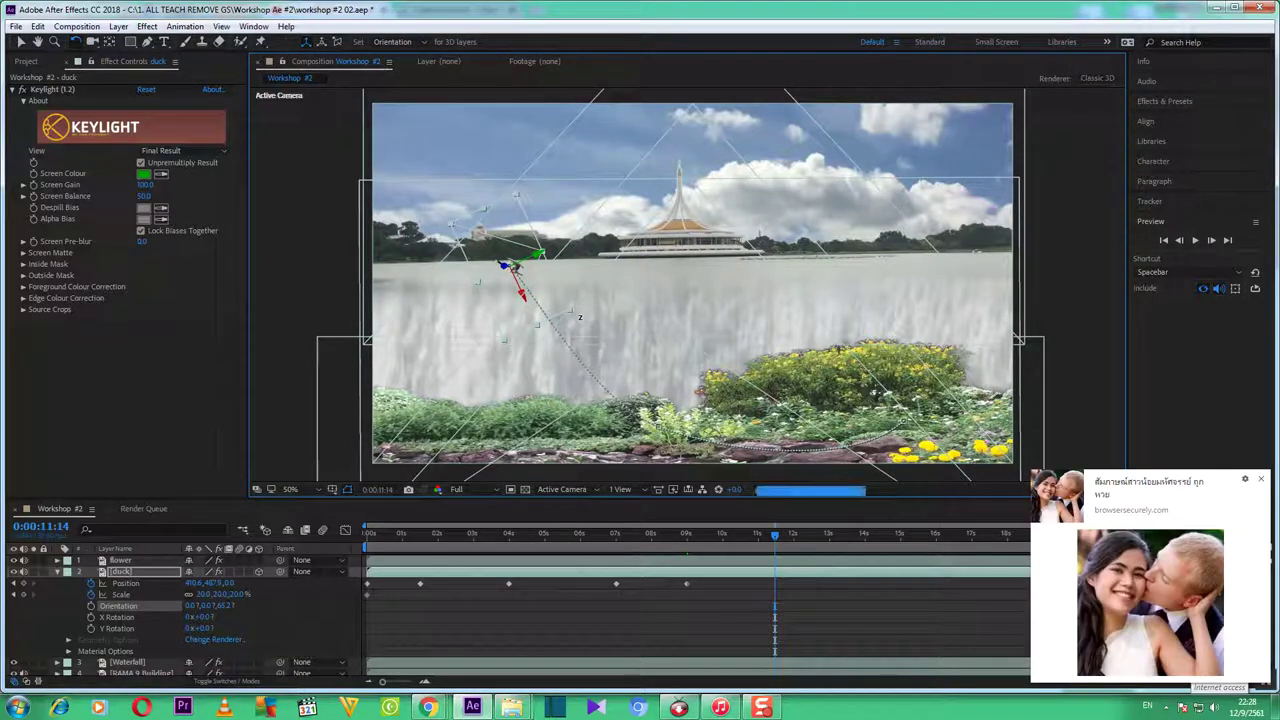
drag(580, 317, 567, 327)
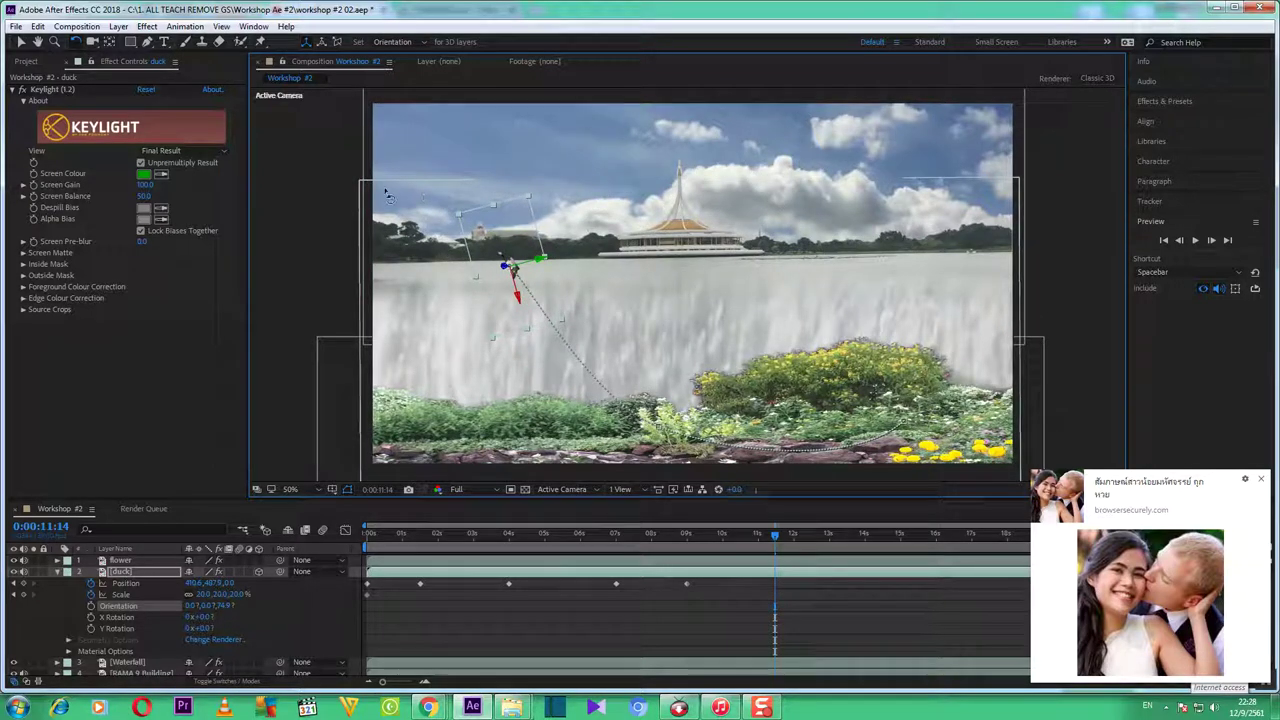
Move the duck up into the sky near the tower, to about position 697, 73, at the current time.
key(v)
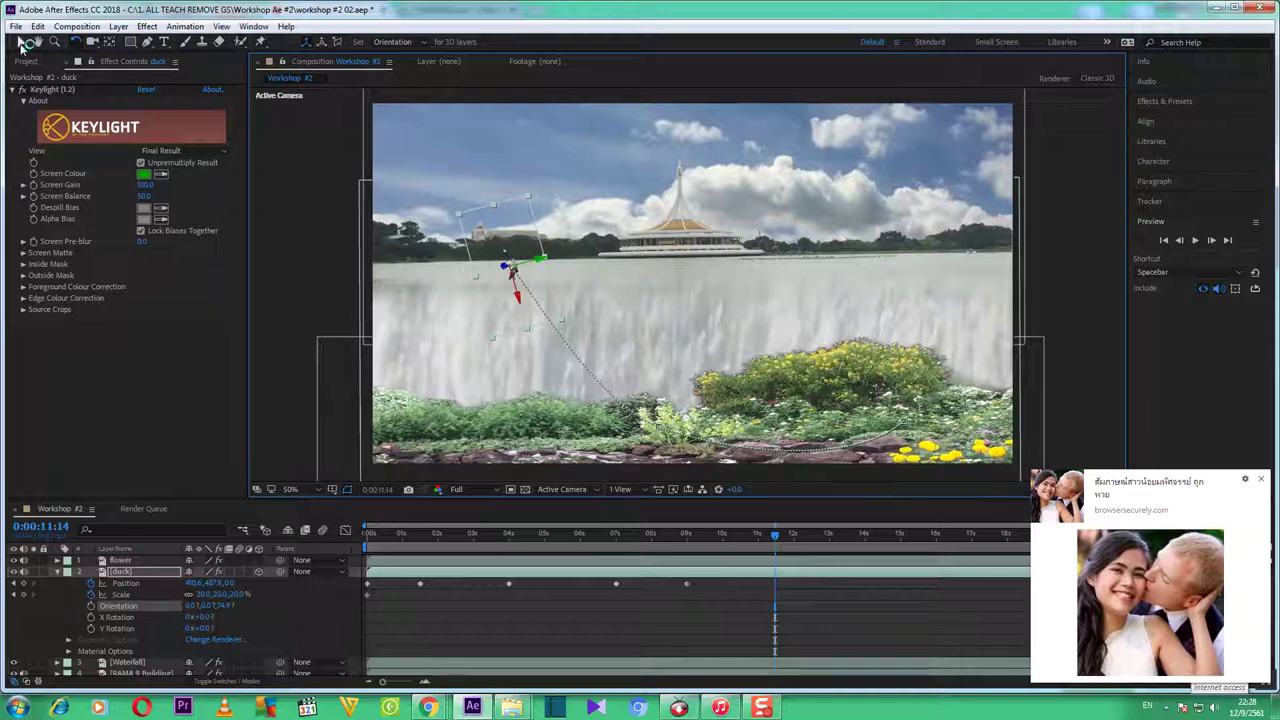
click(519, 300)
drag(519, 297, 515, 173)
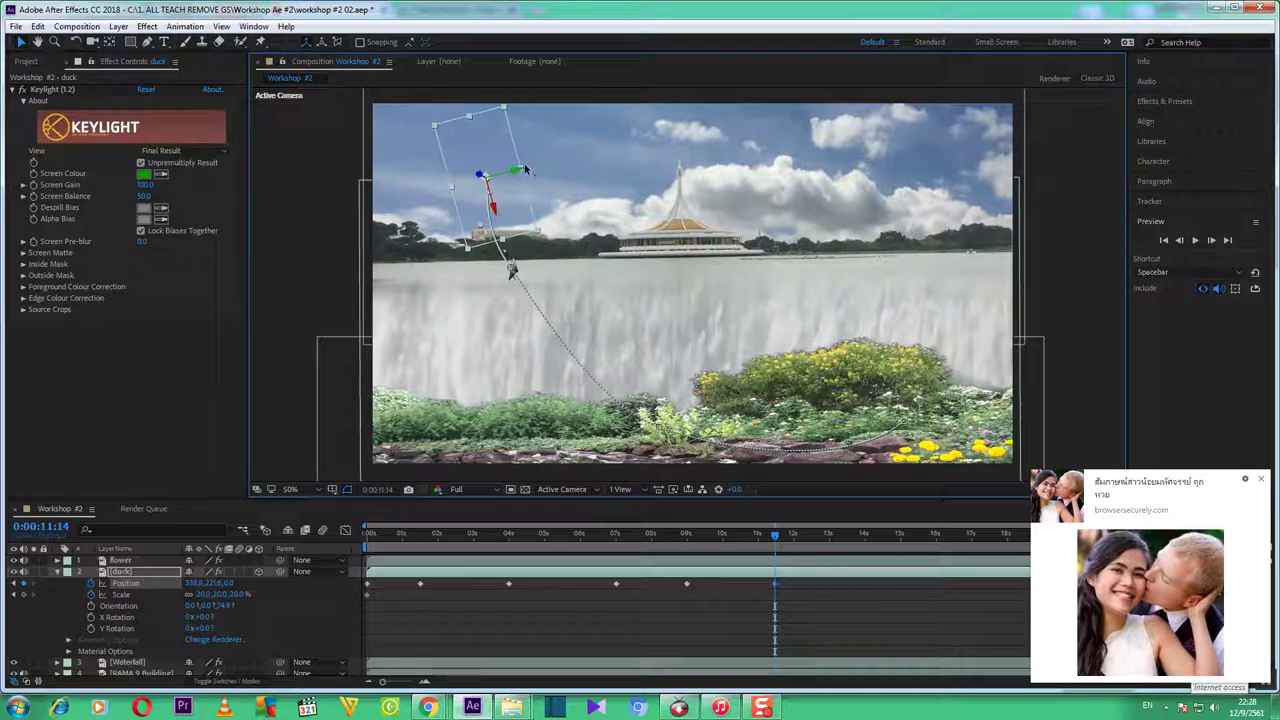
drag(537, 147, 631, 98)
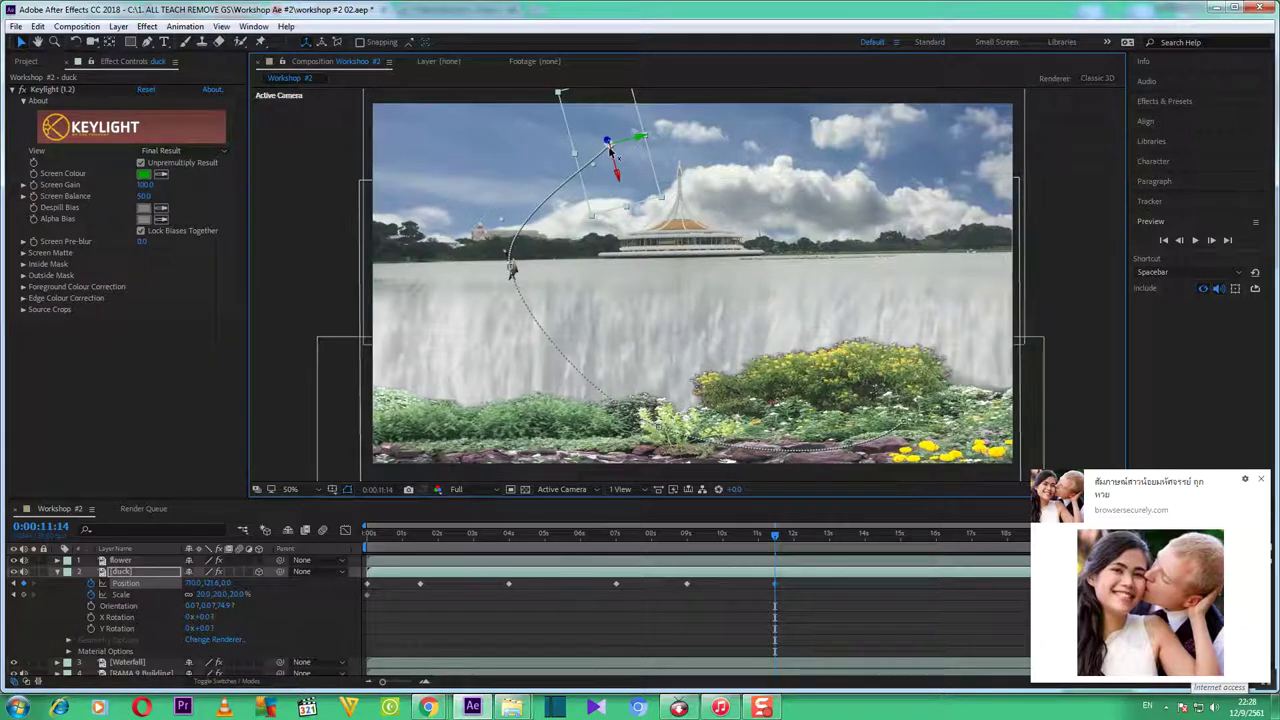
drag(617, 178, 612, 160)
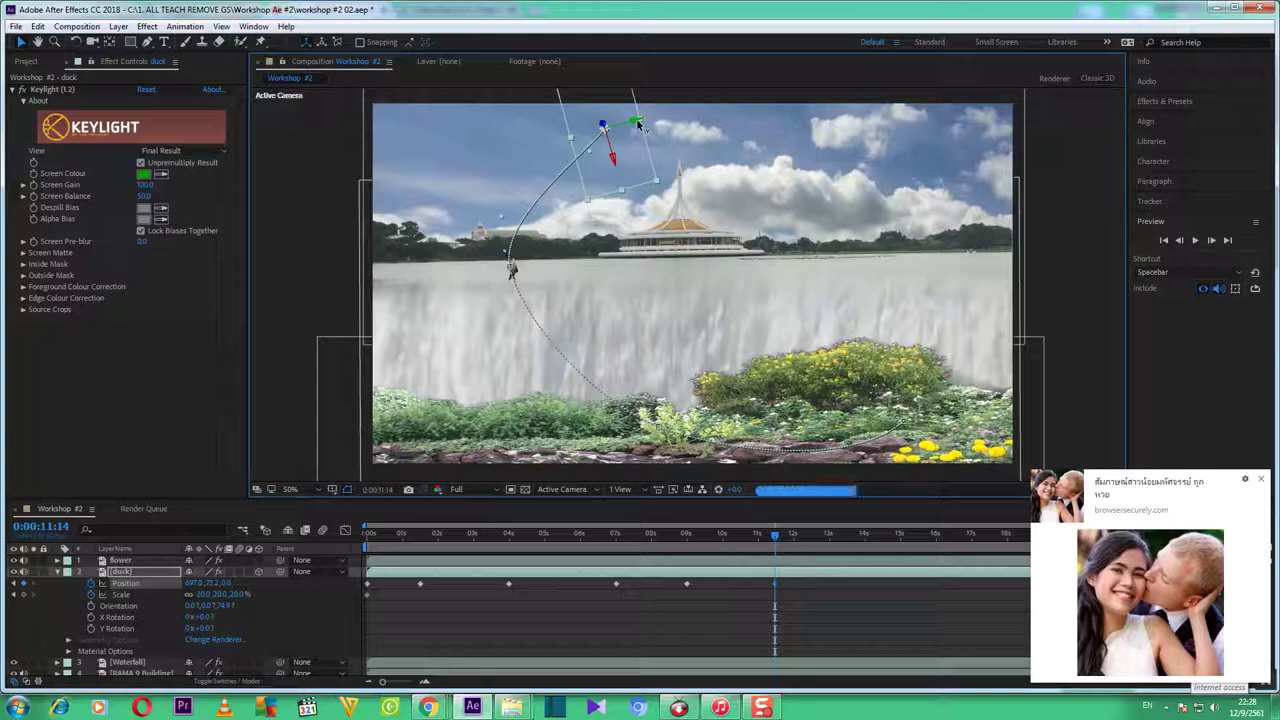
Nudge the duck to about position 728, 65, and at 0:00:13:00 rotate its Z orientation to about 180°.
drag(642, 131, 651, 121)
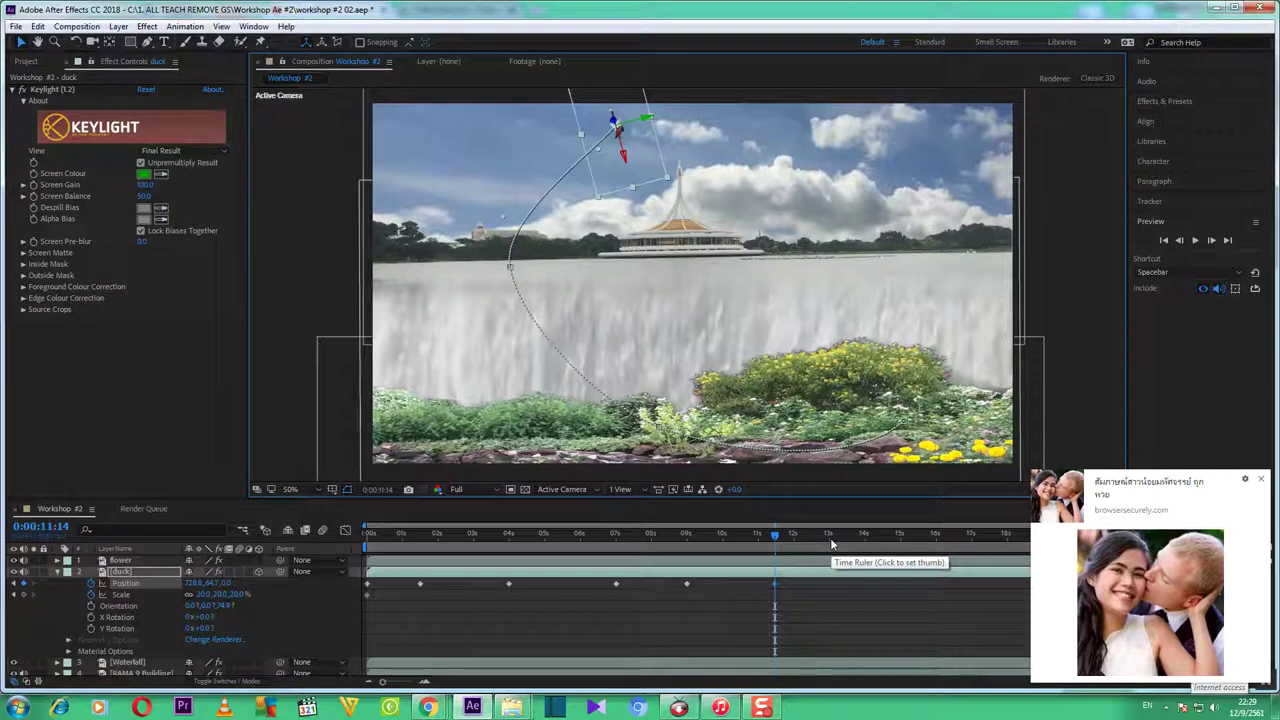
click(829, 536)
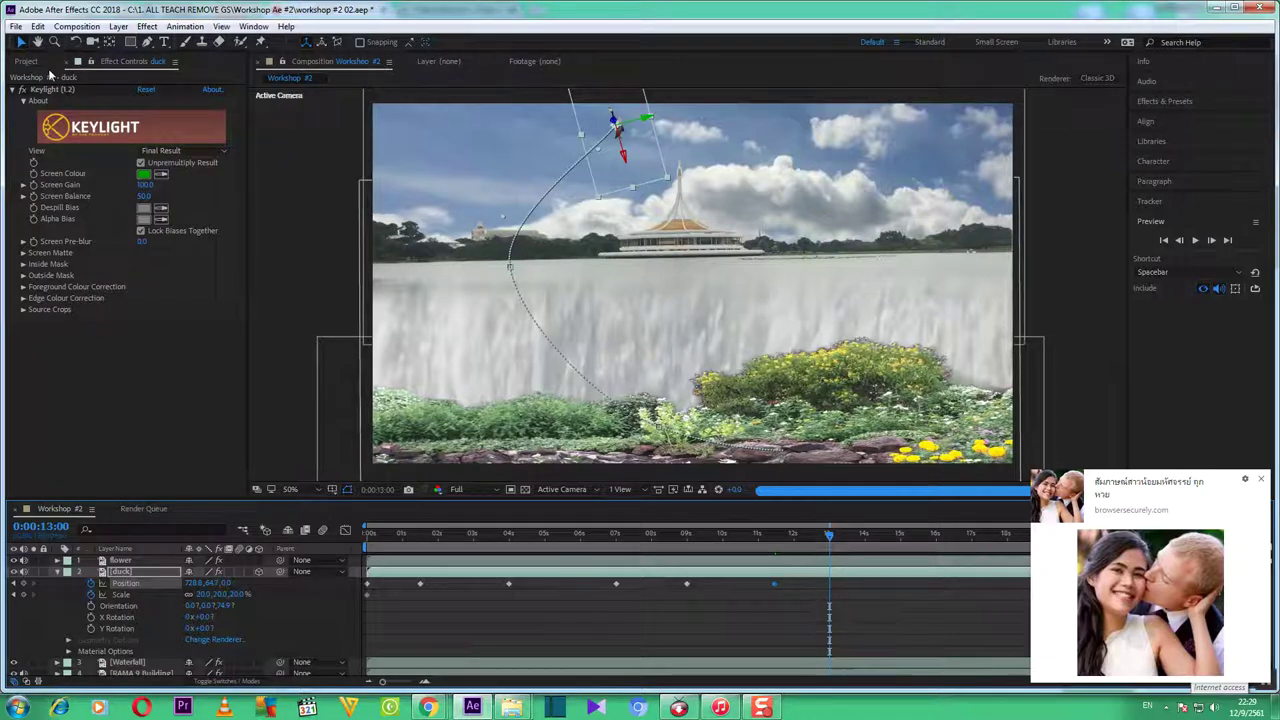
click(76, 41)
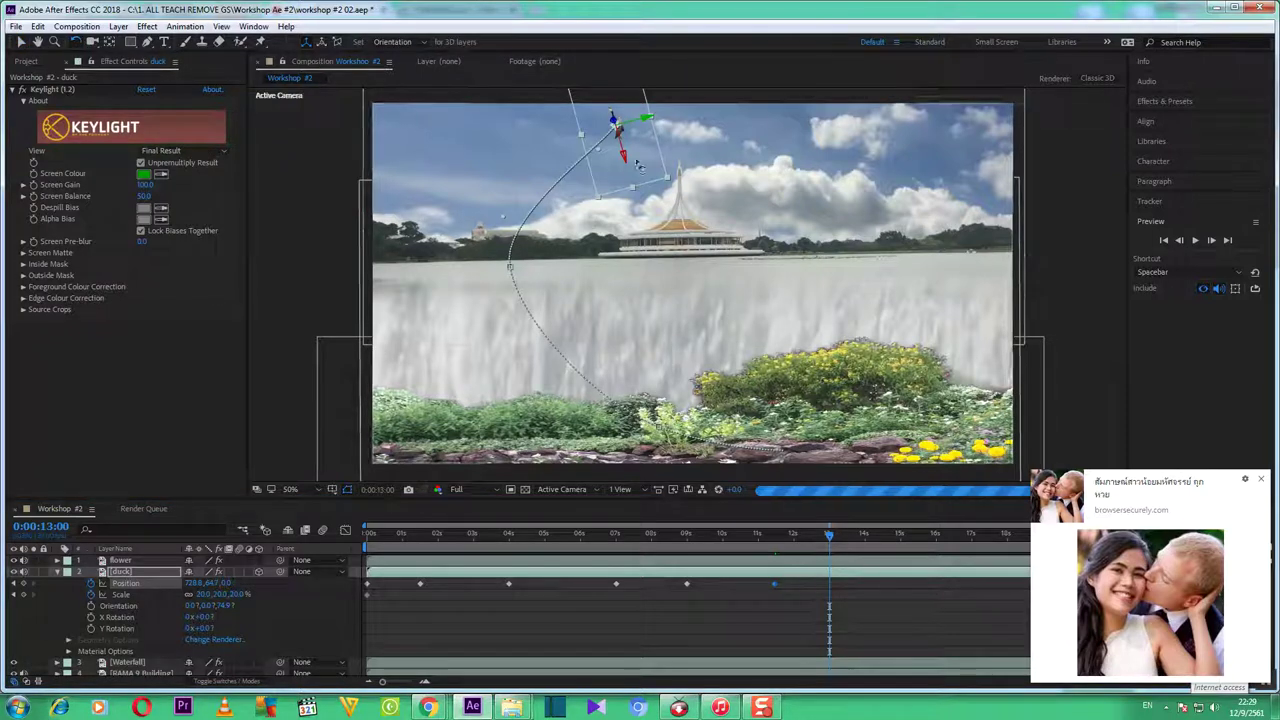
drag(666, 176, 651, 191)
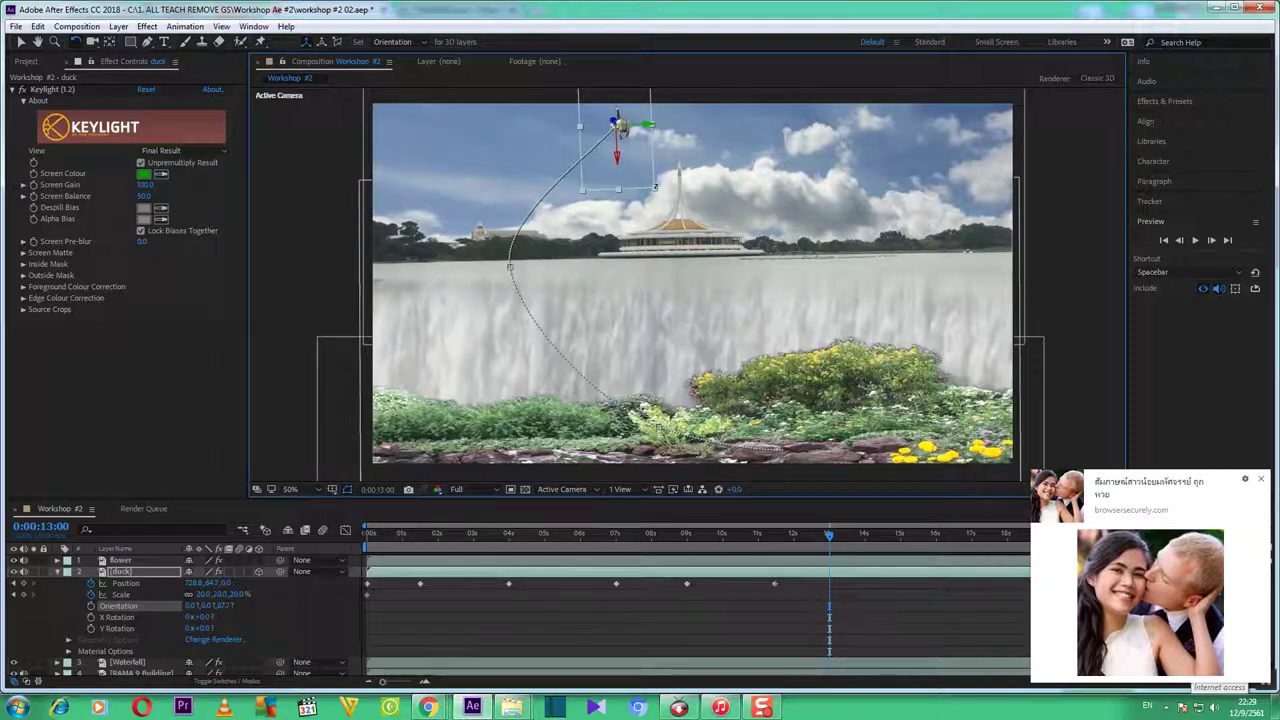
drag(654, 188, 571, 230)
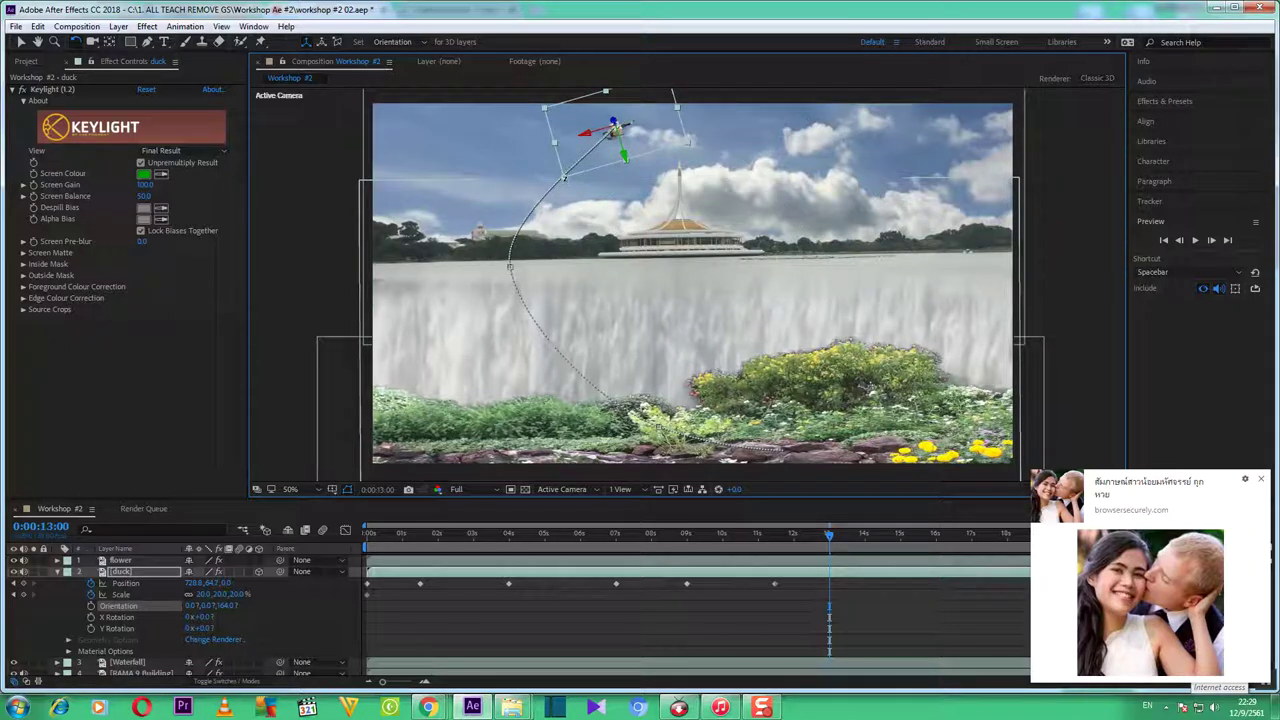
drag(557, 172, 549, 165)
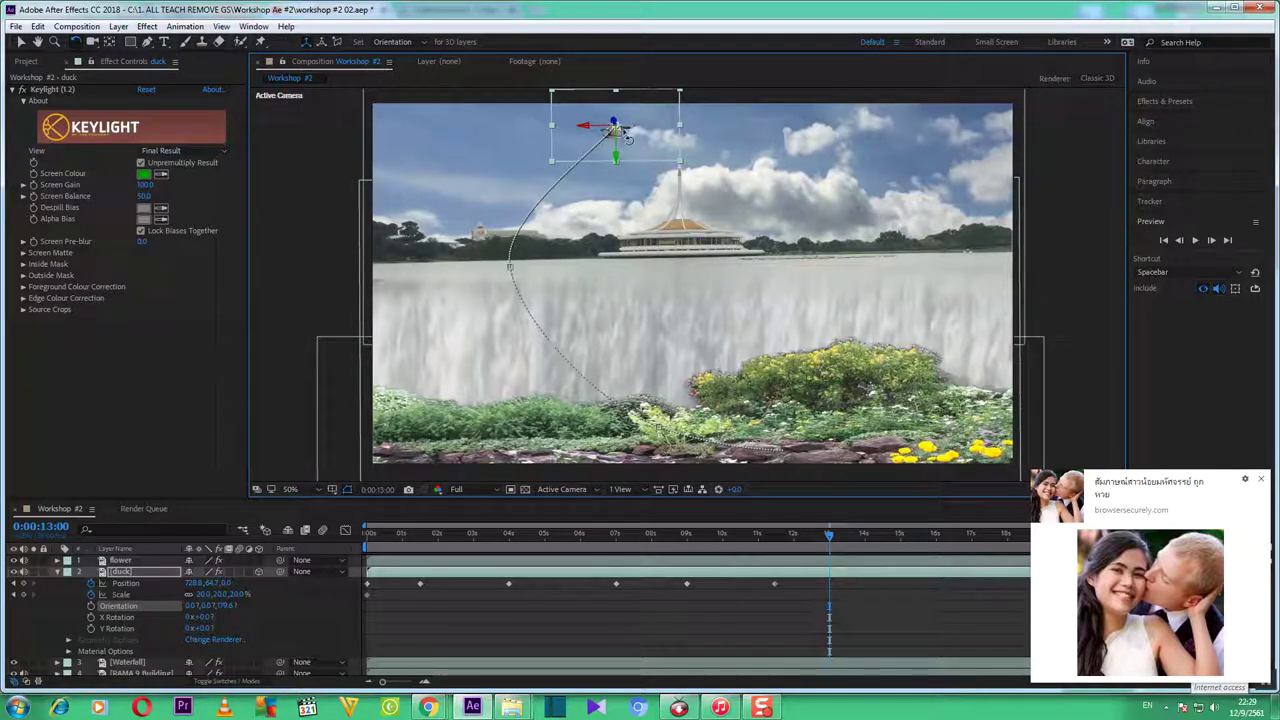
Move the duck across the sky past the tower to about position 1344, 60 at the current time.
key(v)
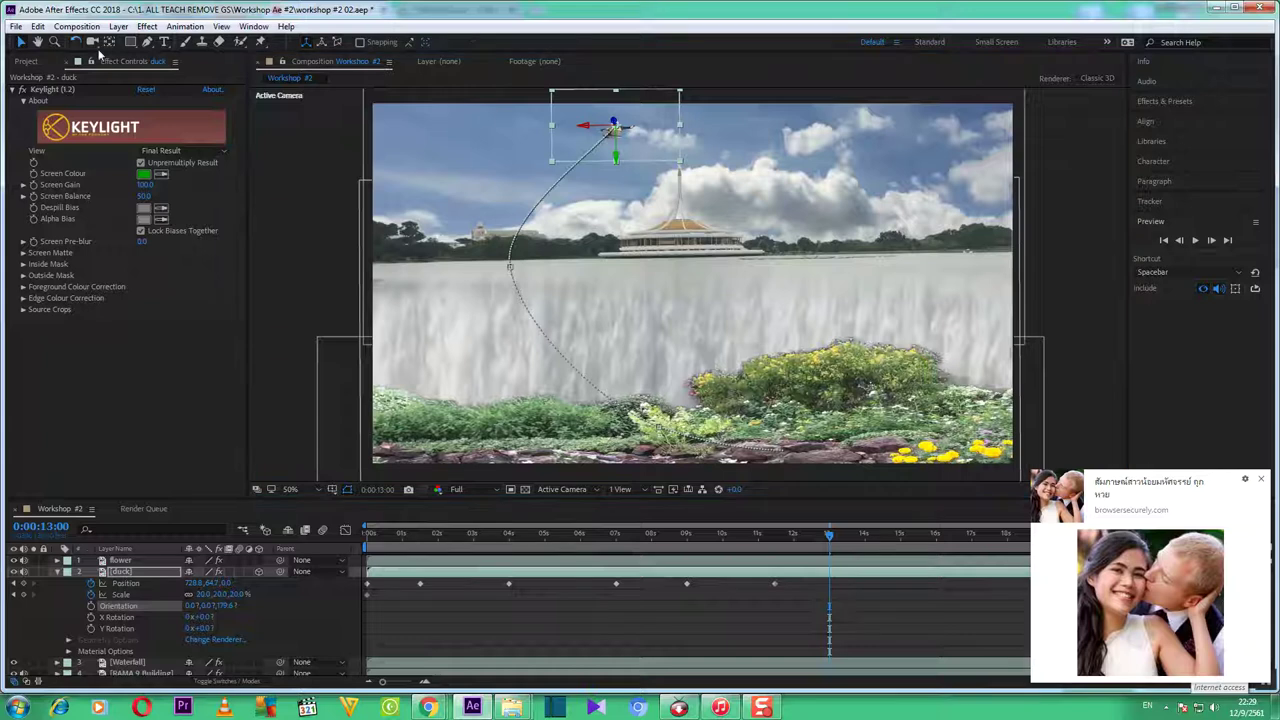
click(606, 130)
drag(606, 130, 790, 141)
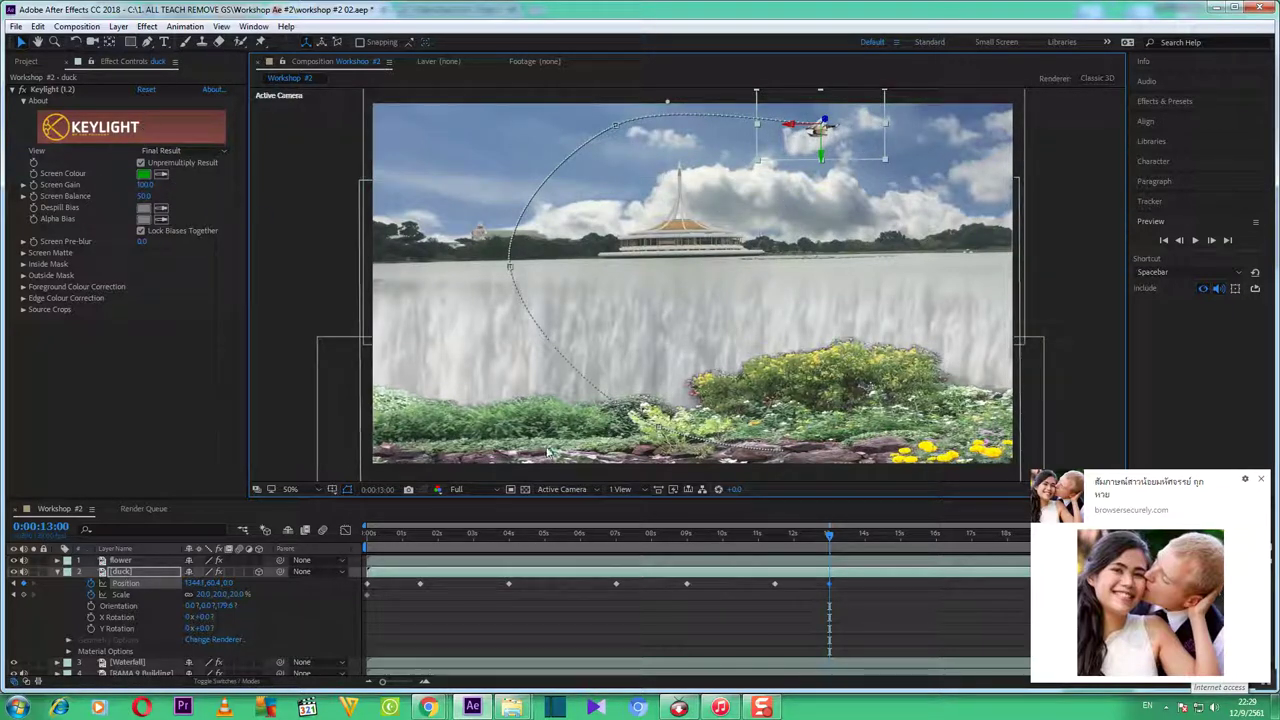
click(1263, 482)
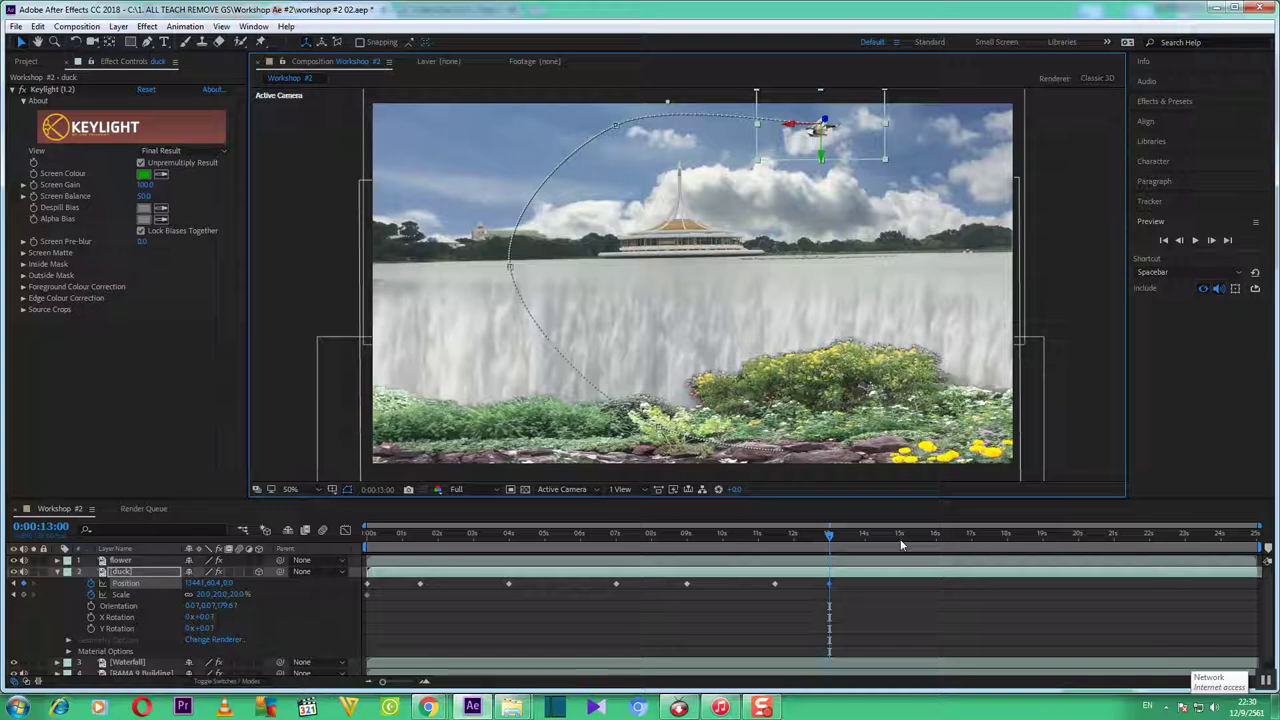
At 0:00:15:00, rotate the duck's Z orientation to about 229° and move it down over the waterfall to about 1406, 531.
click(903, 541)
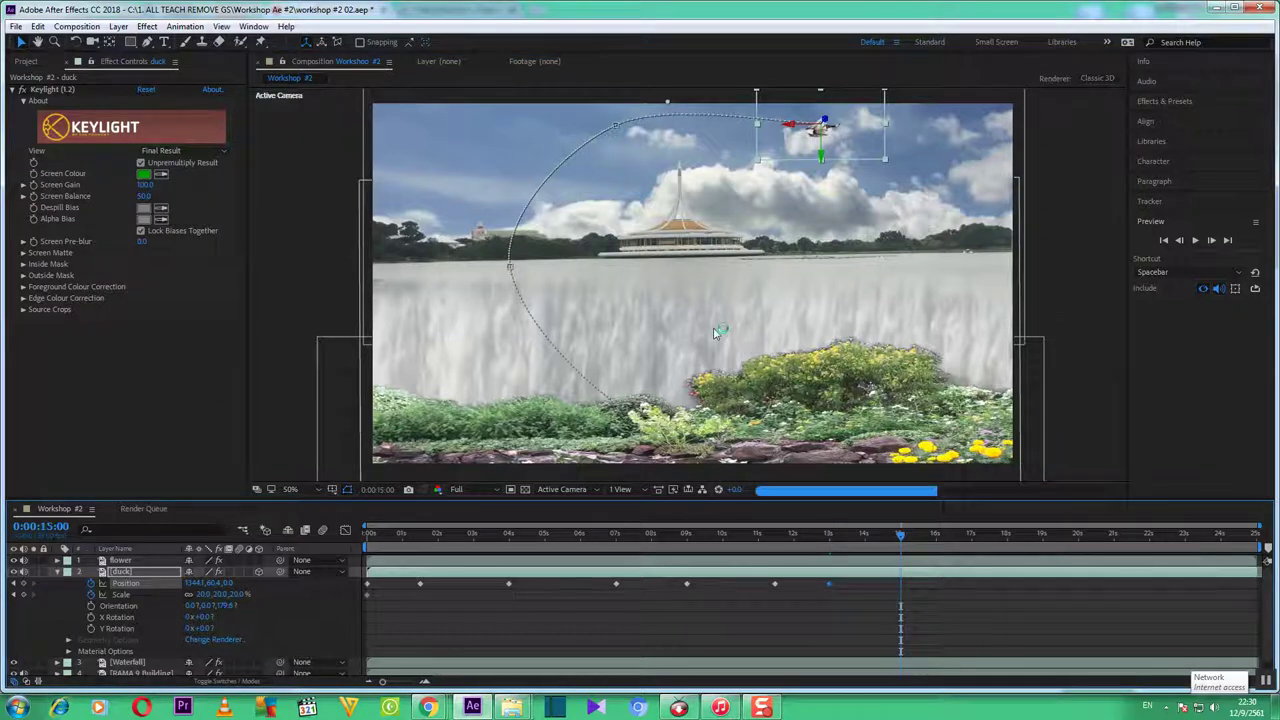
click(103, 62)
key(w)
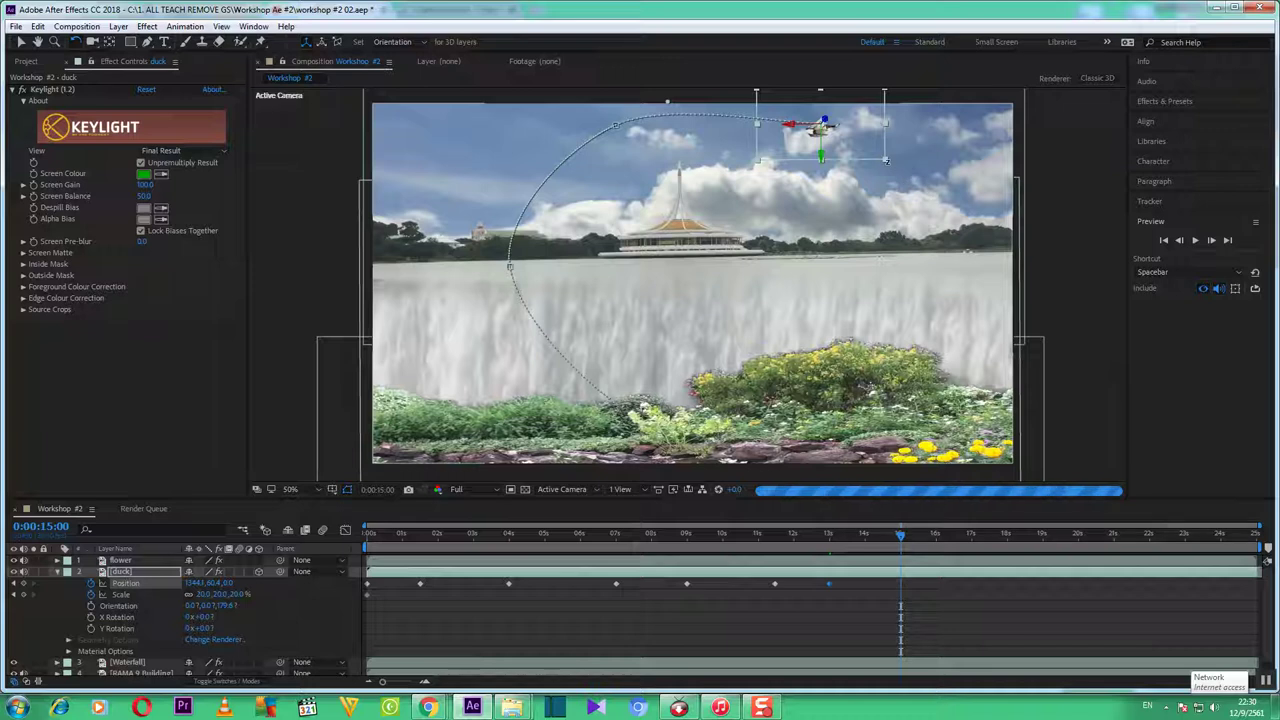
drag(886, 160, 851, 283)
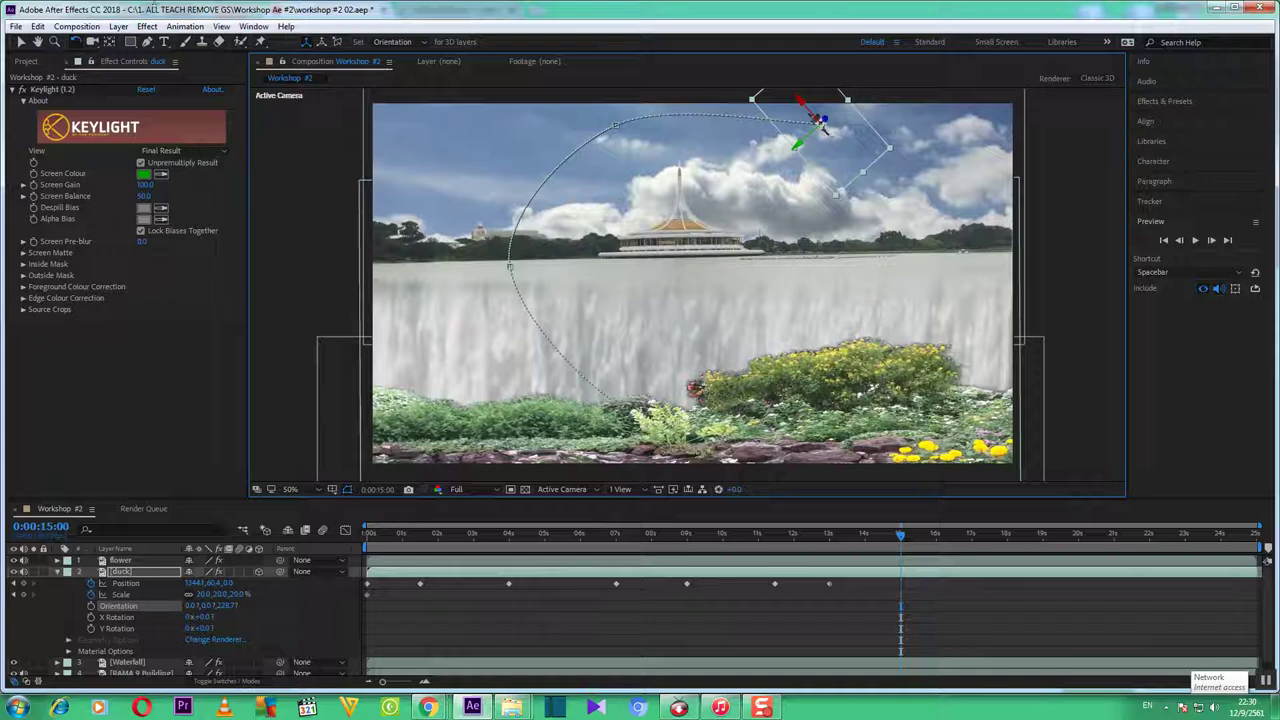
click(20, 41)
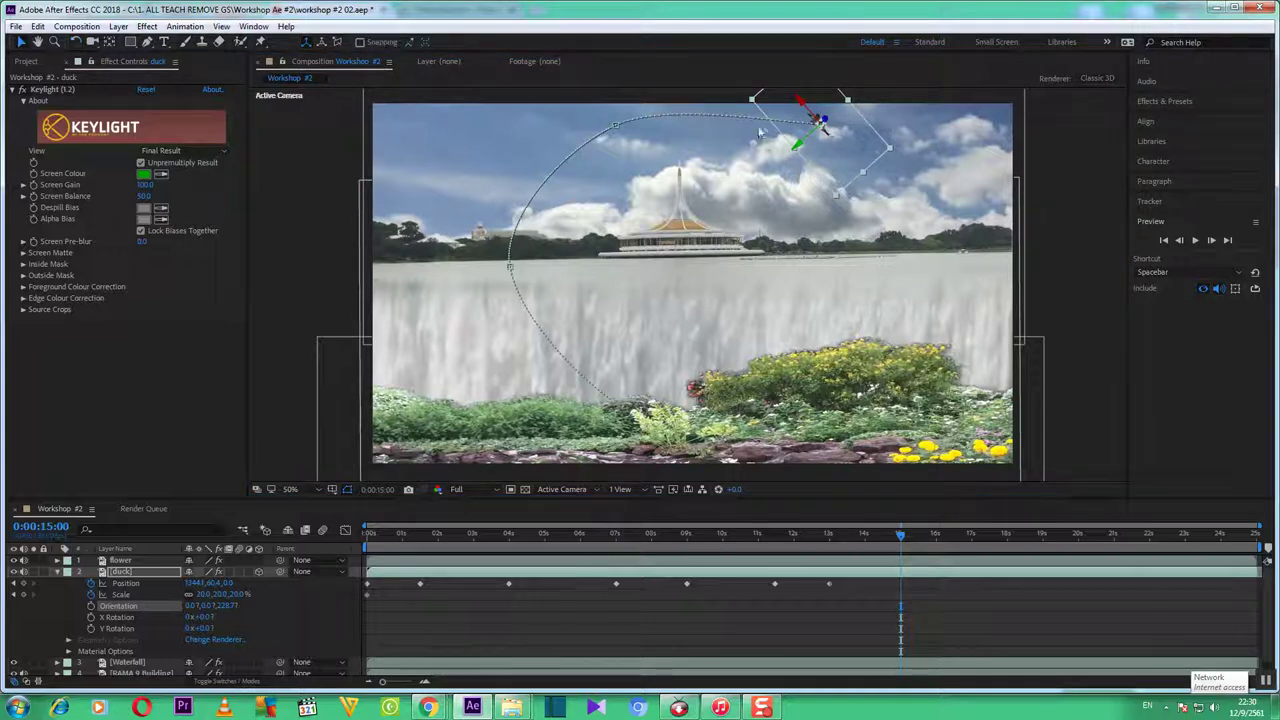
drag(818, 120, 826, 303)
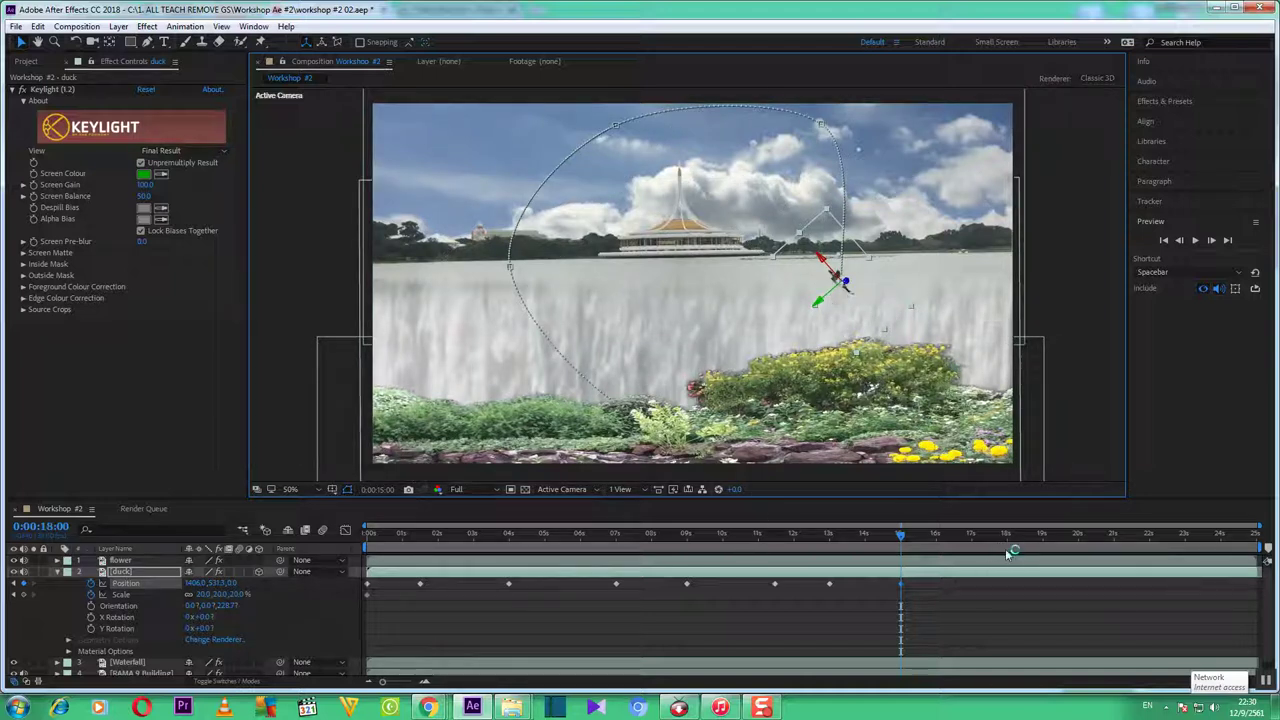
At 0:00:18:00, rotate the duck's Z orientation to about 312° and move it along the waterfall to about 1167, 588.
click(1006, 540)
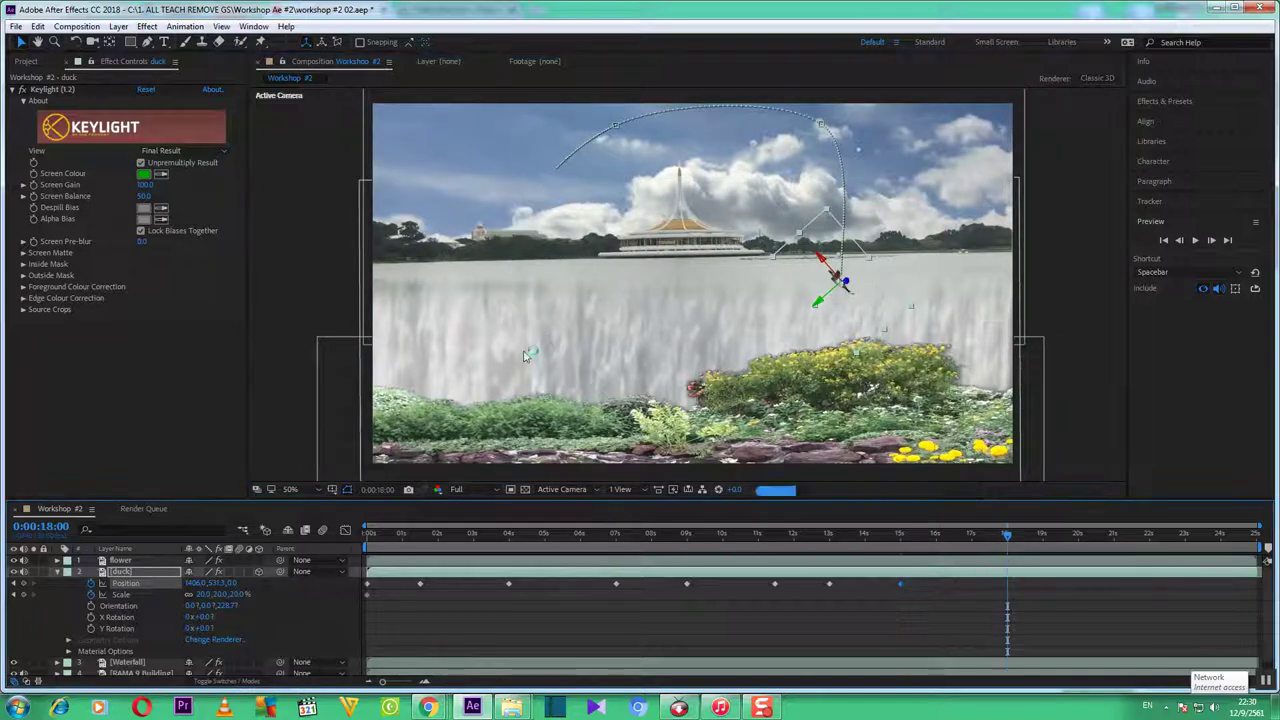
click(75, 42)
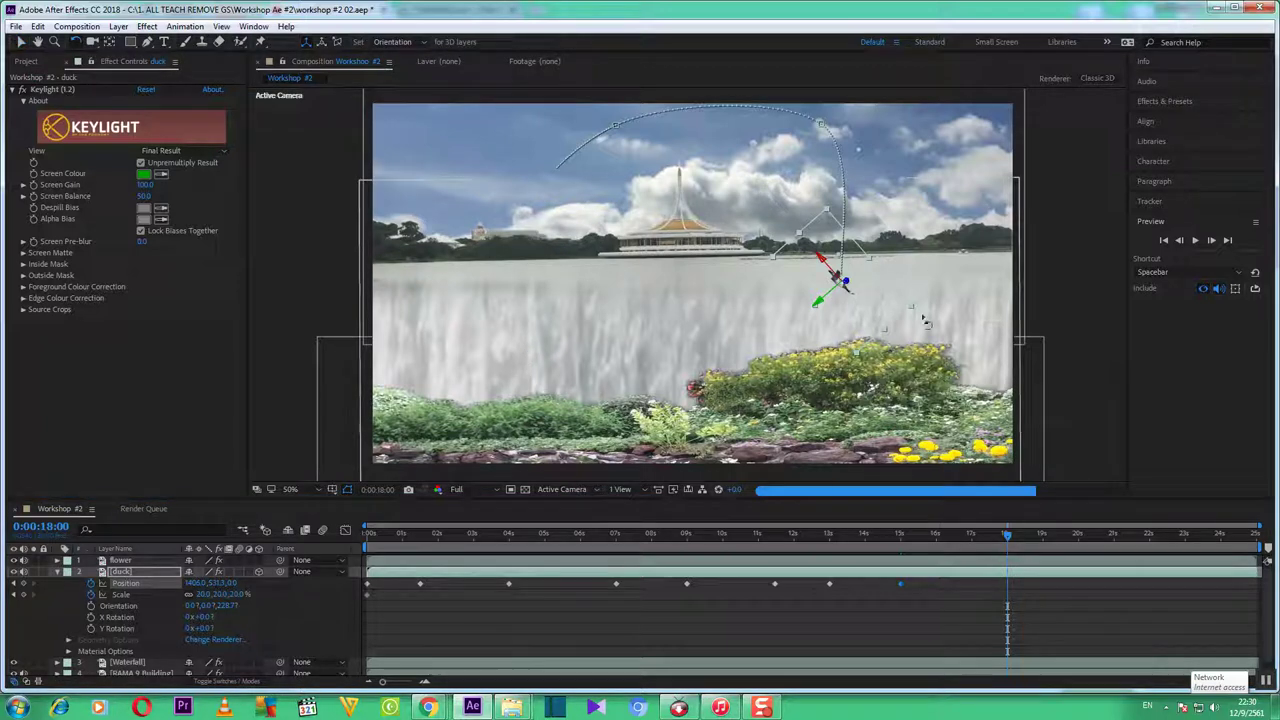
drag(912, 304, 832, 350)
drag(836, 276, 841, 273)
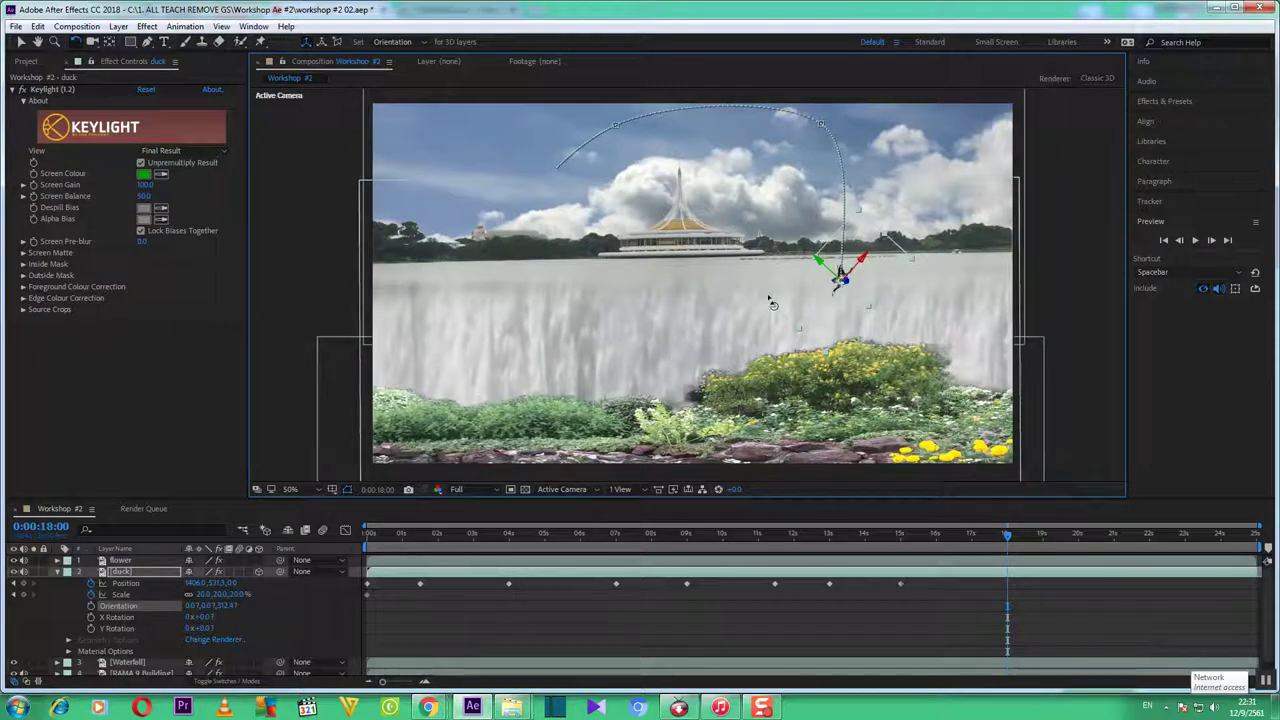
click(19, 41)
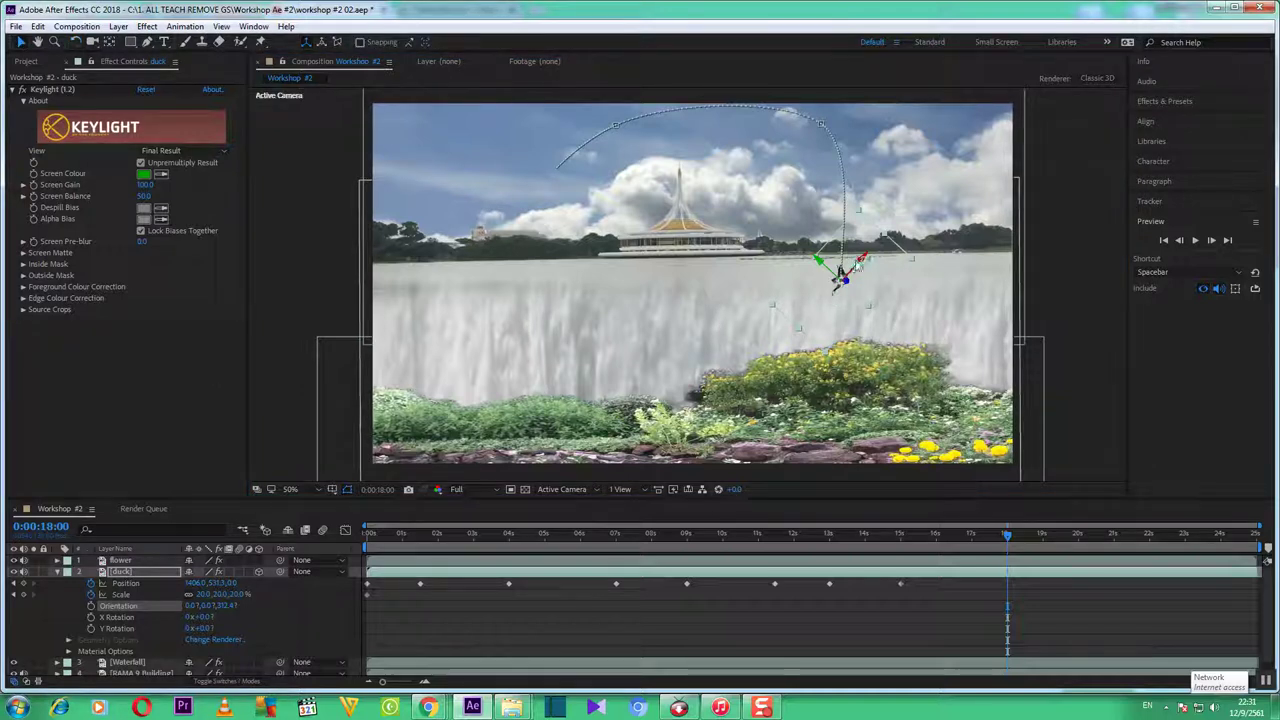
drag(862, 262, 760, 300)
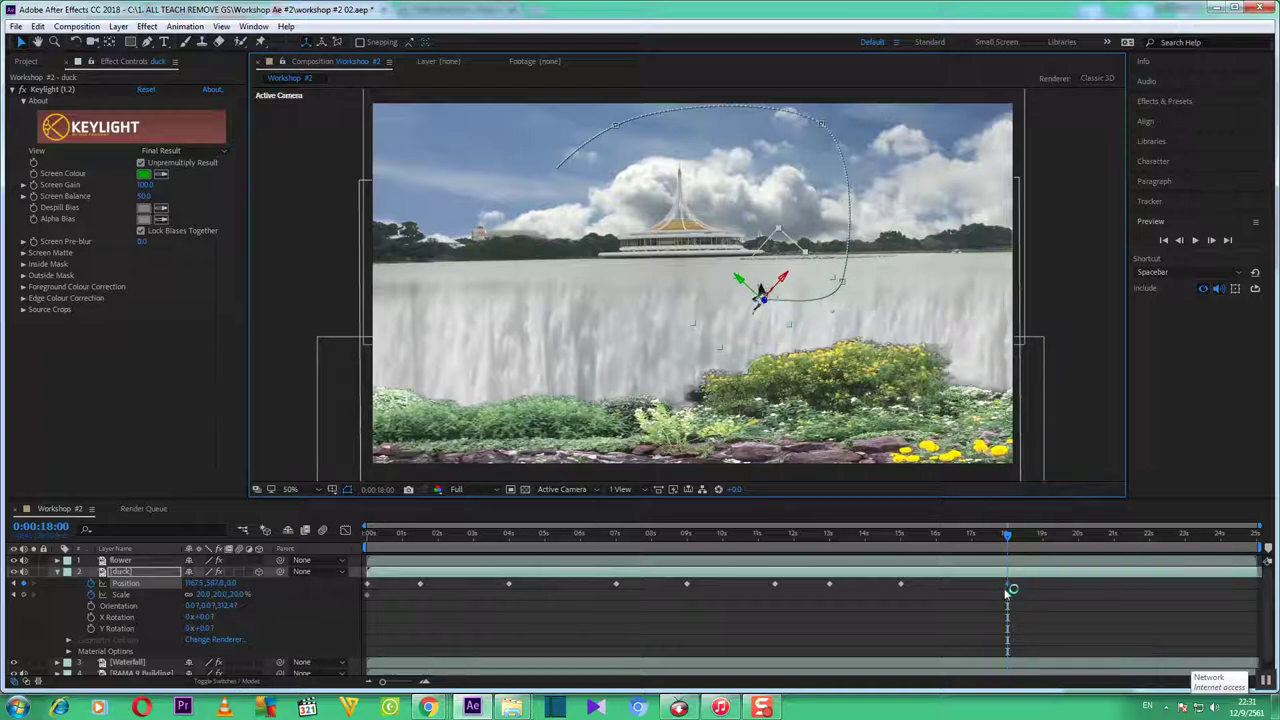
At 0:00:20:29, level the duck to about 2° Z orientation and move it across the waterfall to about 470, 568.
click(1113, 536)
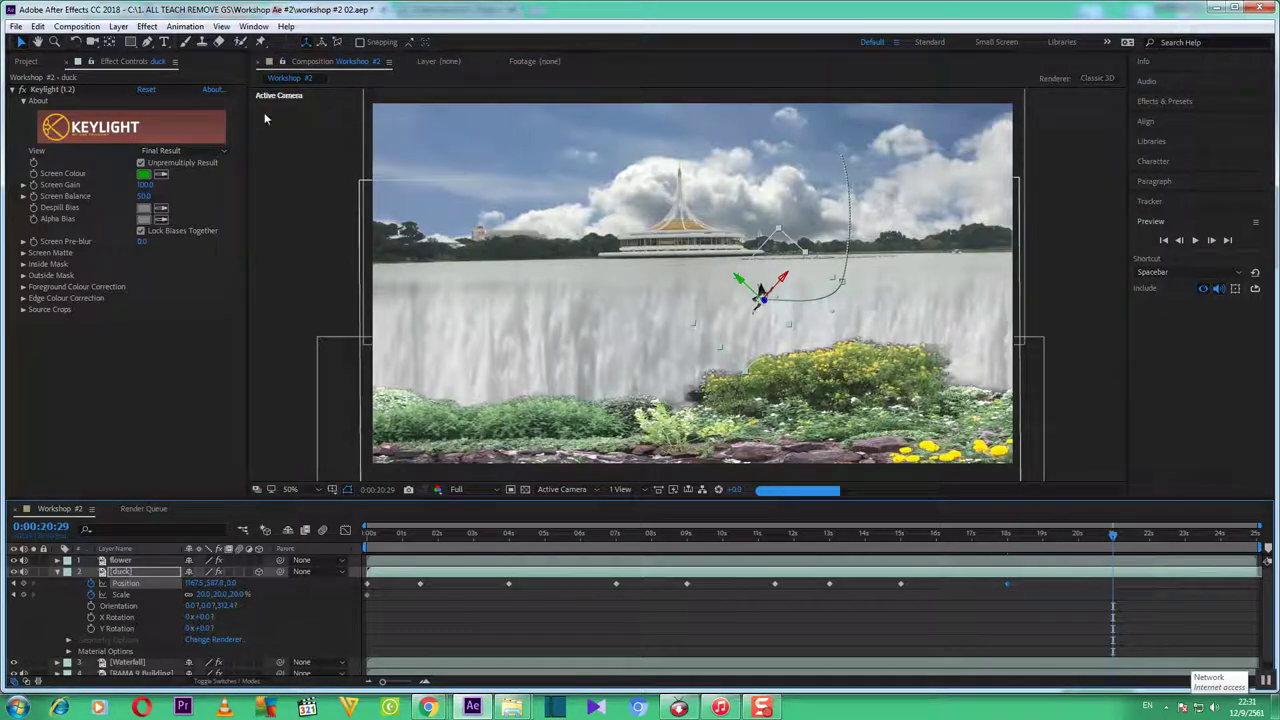
click(76, 42)
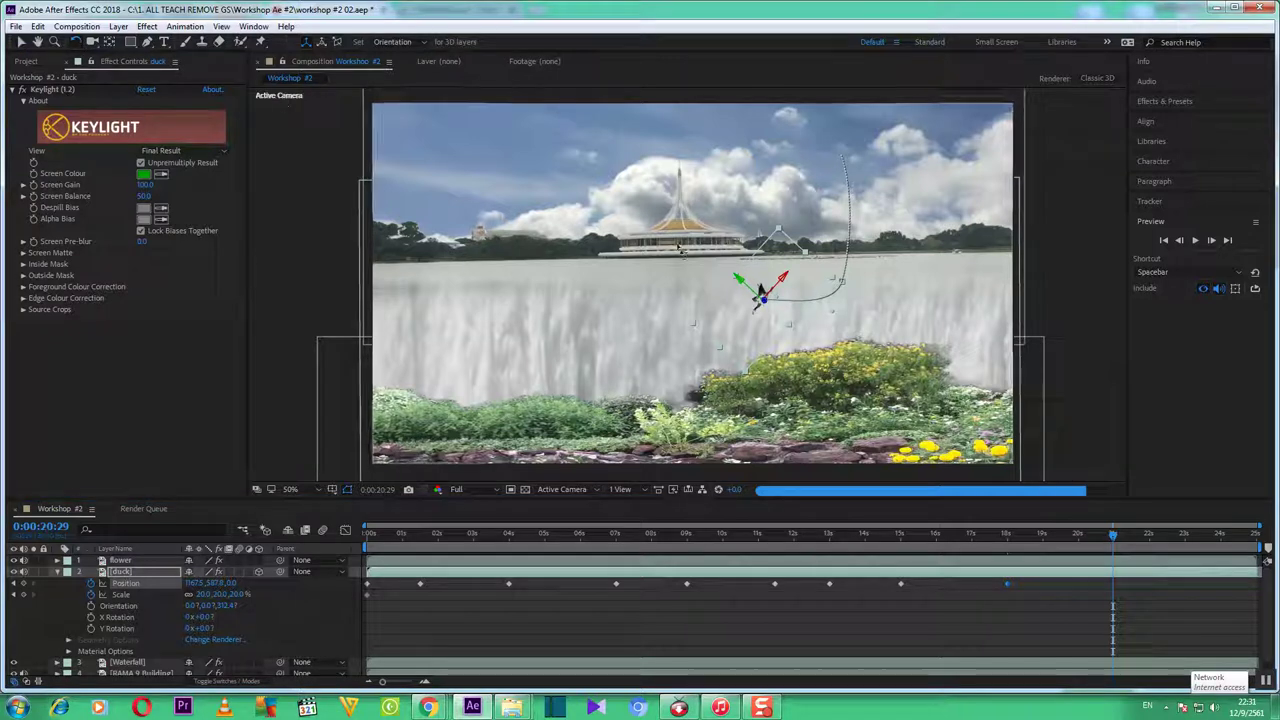
drag(758, 306, 749, 300)
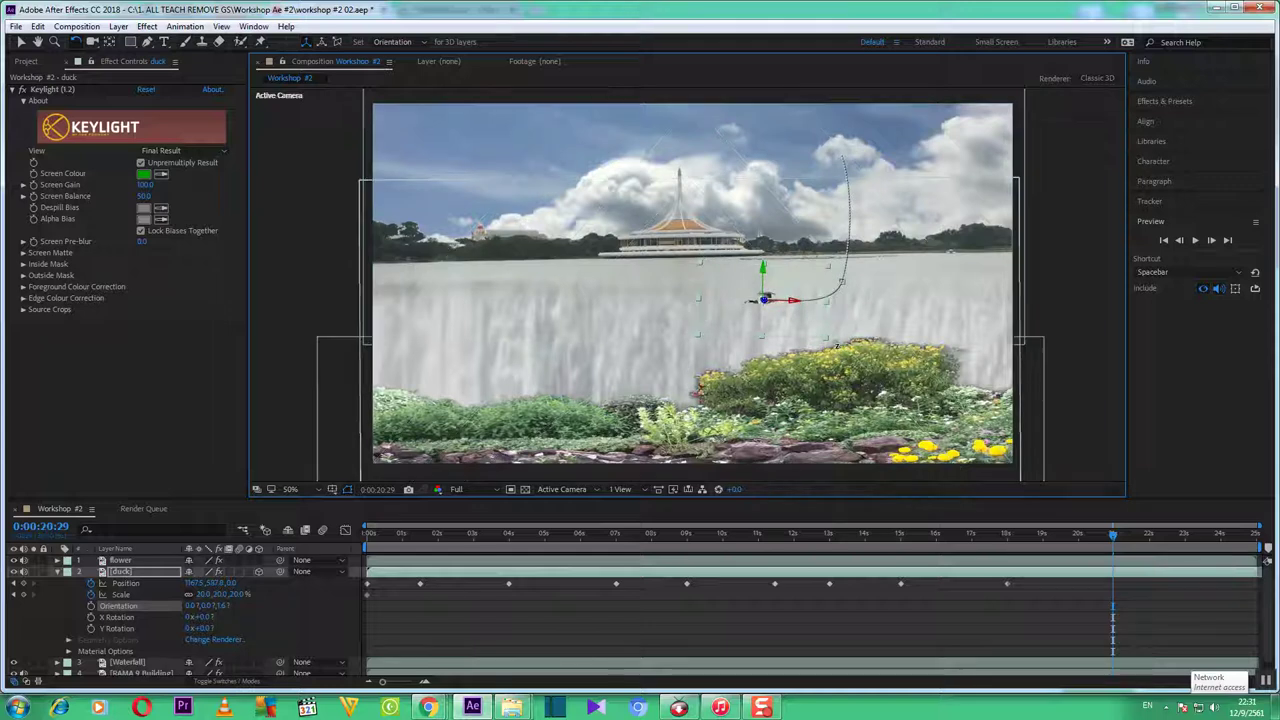
click(20, 43)
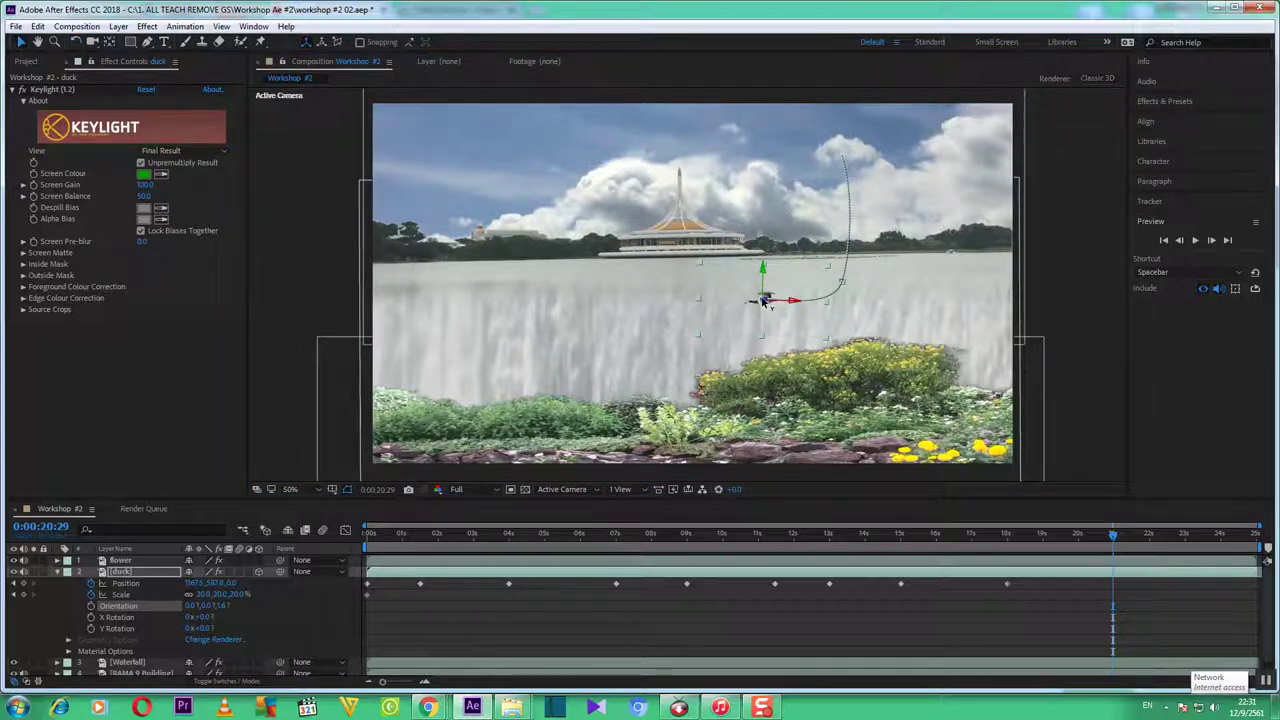
drag(792, 303, 560, 325)
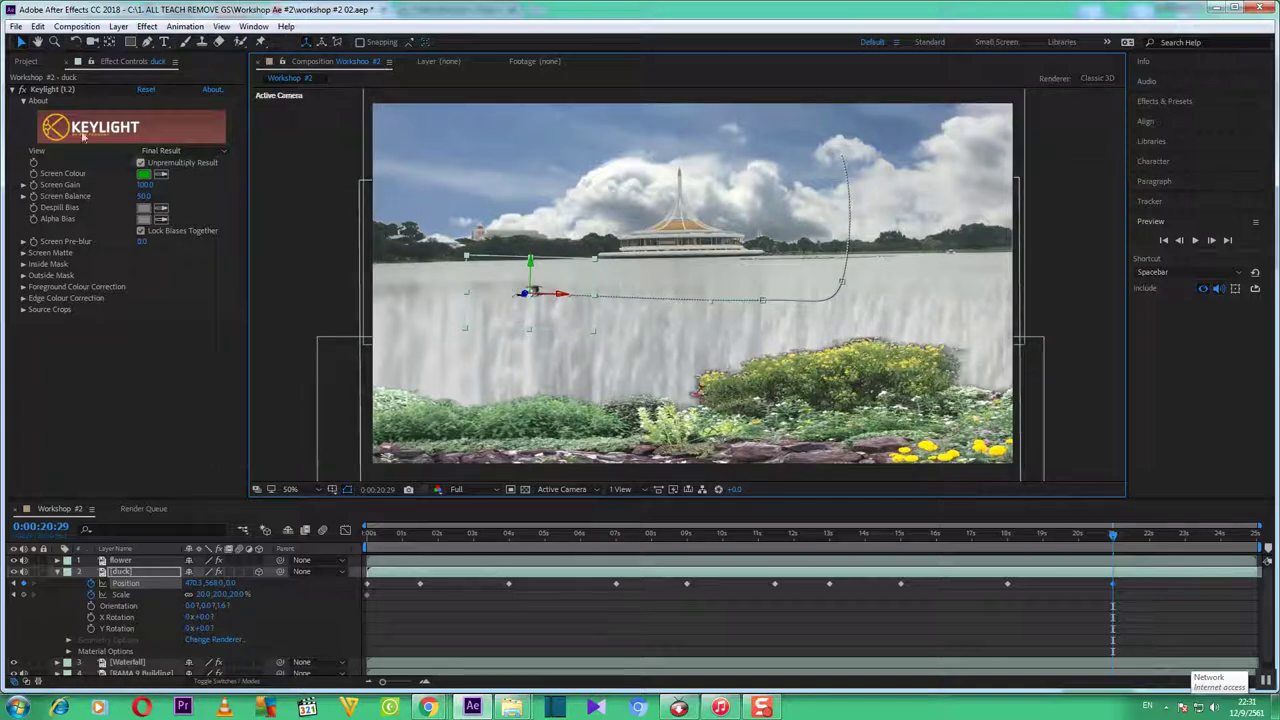
At 0:00:25:00, tilt the duck to about 33° Z orientation and move it out of the frame to about -133, 171.
click(76, 41)
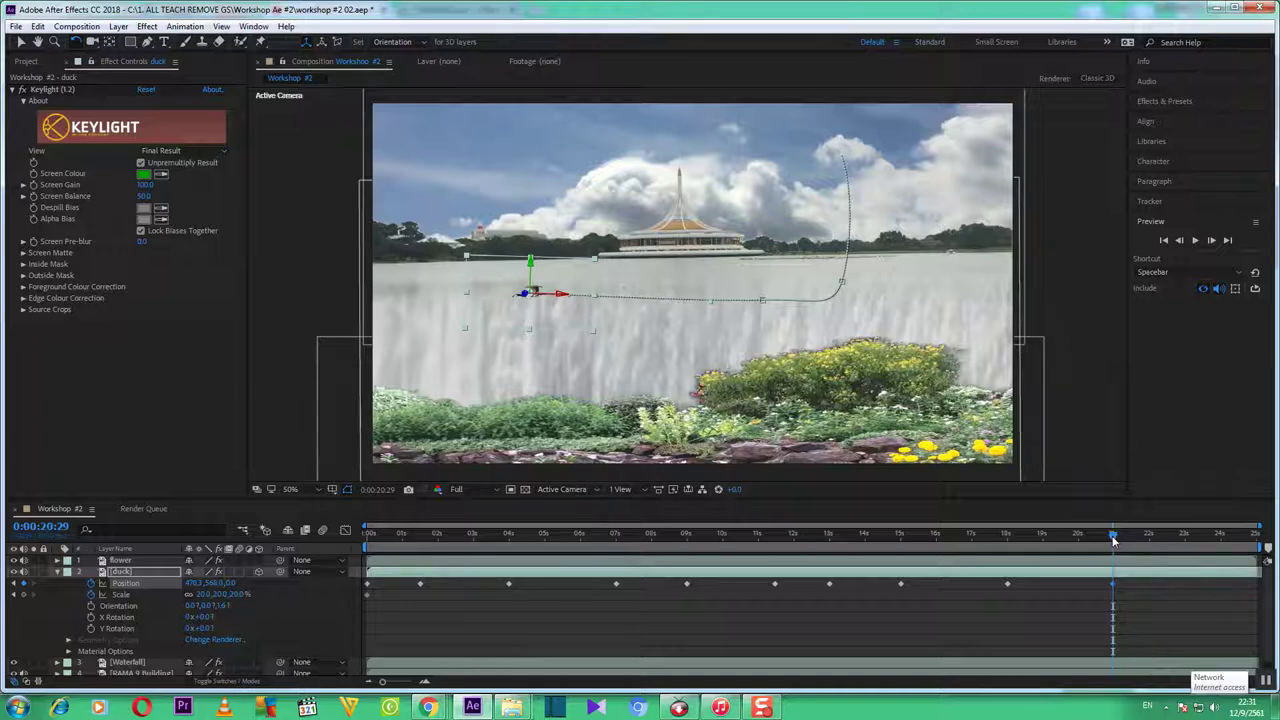
drag(1113, 537, 1257, 537)
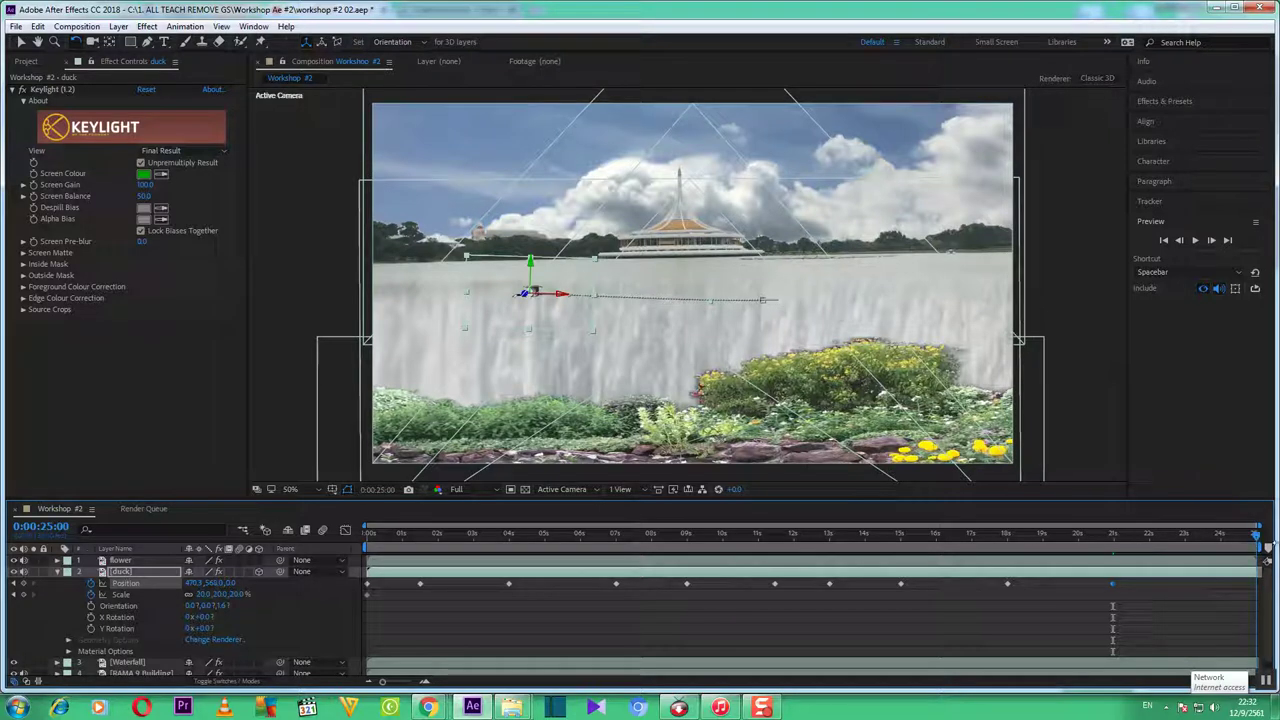
click(1229, 240)
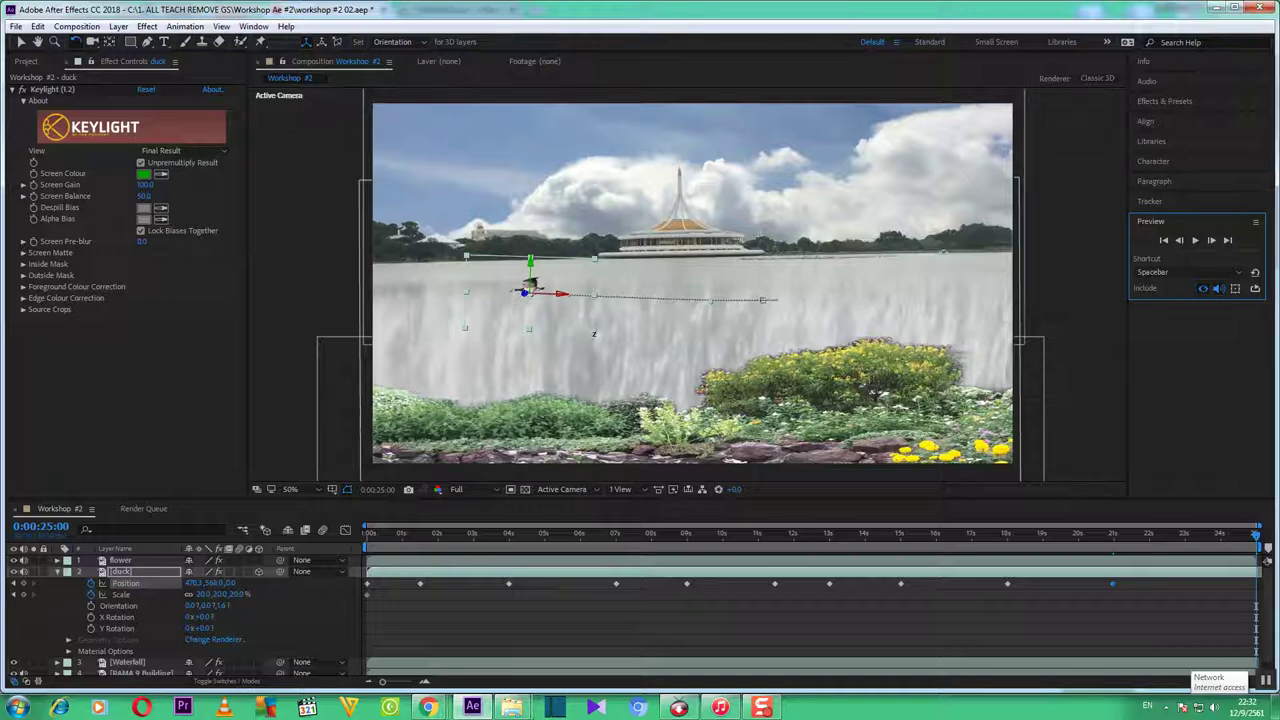
drag(594, 332, 560, 350)
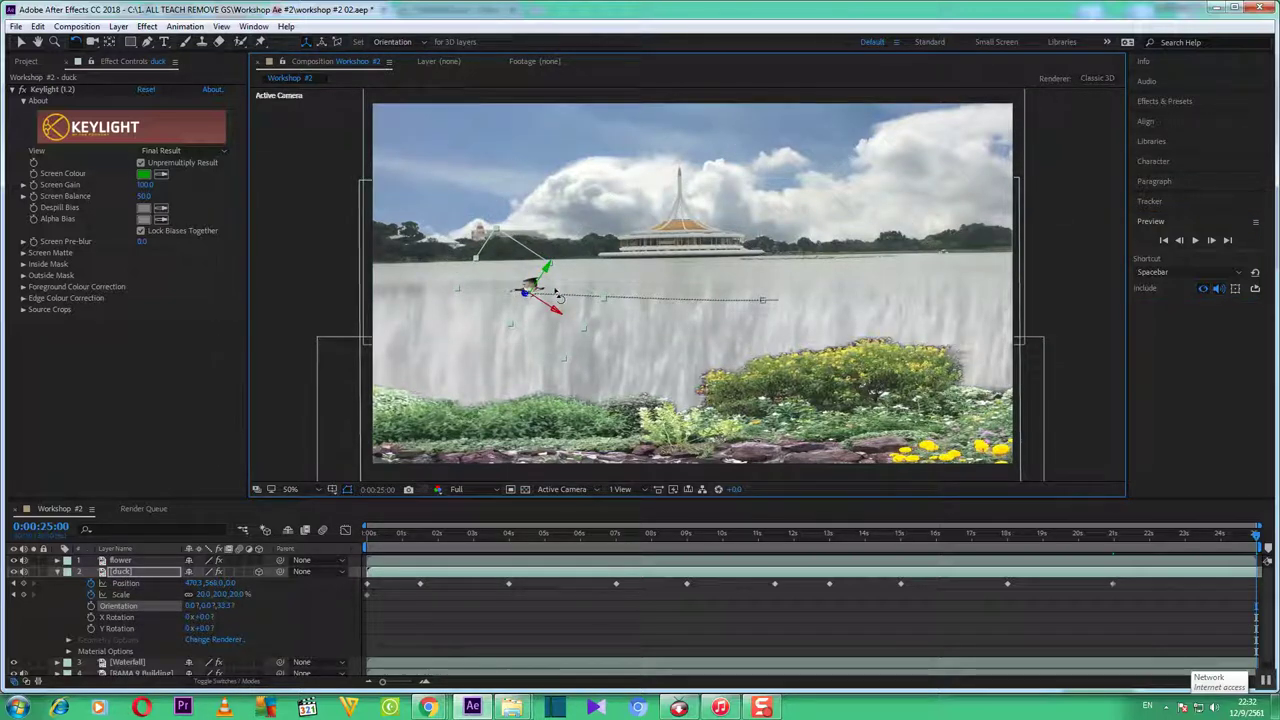
click(20, 42)
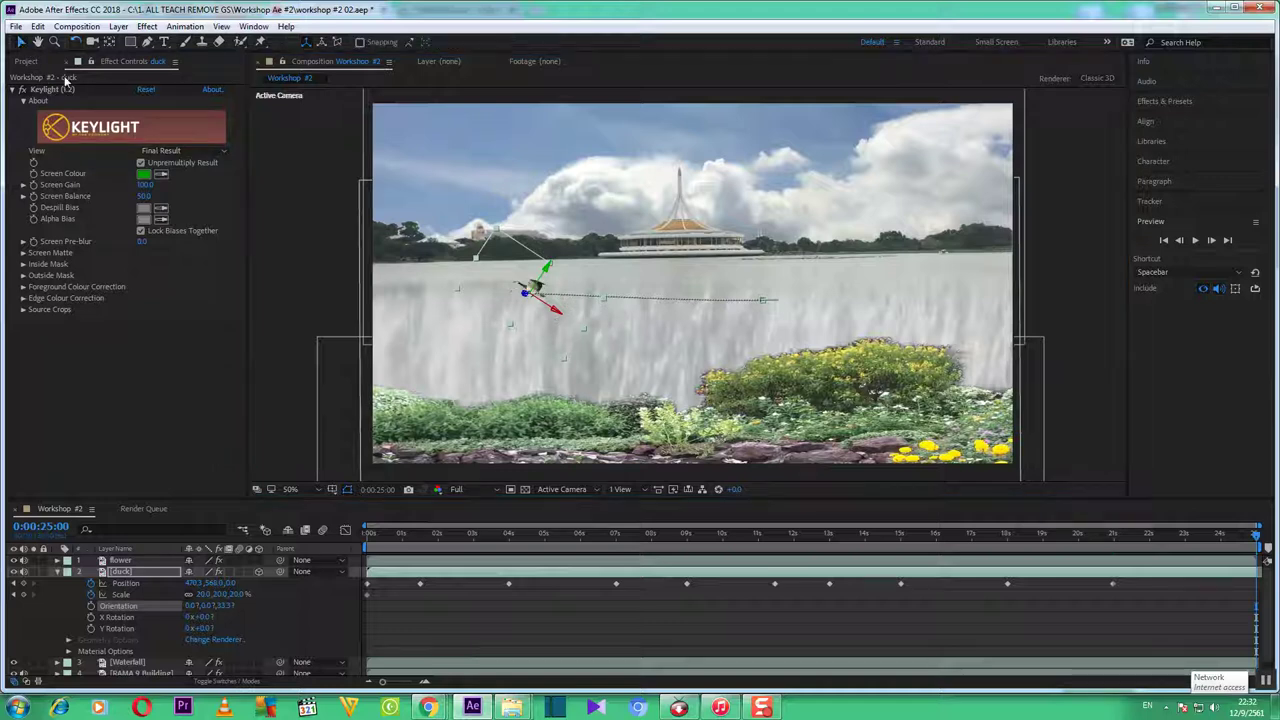
drag(555, 312, 358, 172)
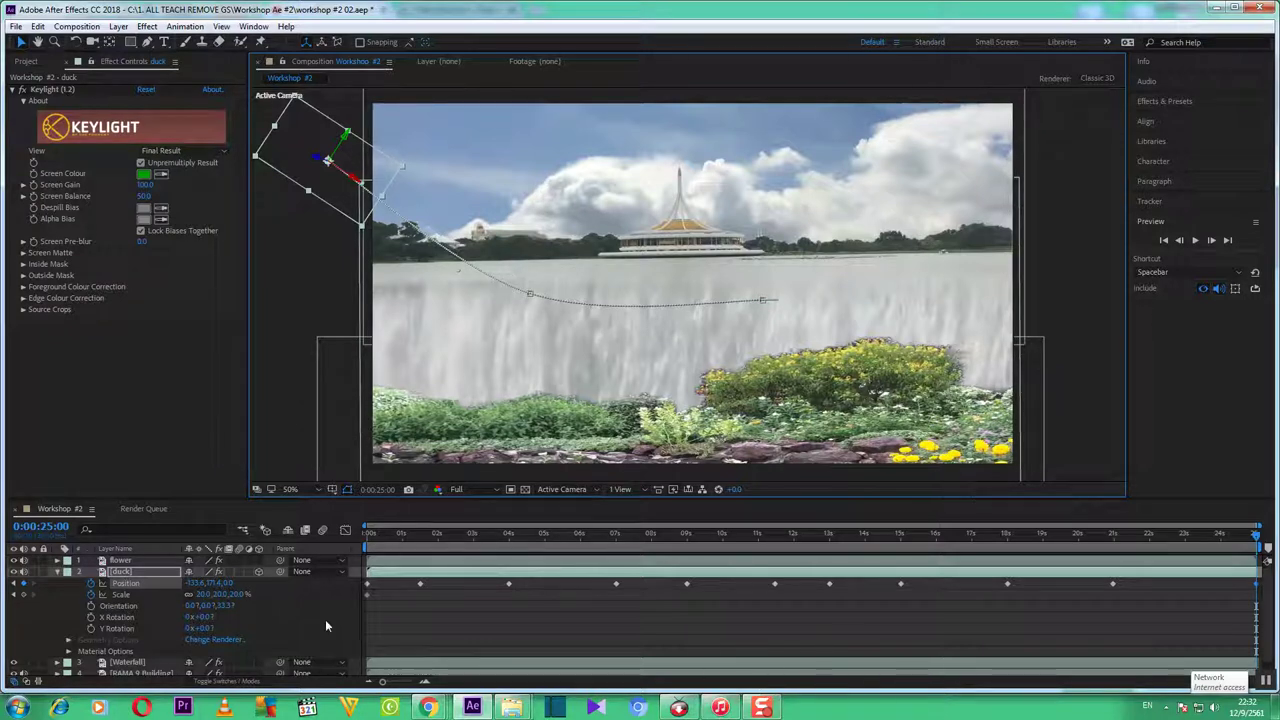
Check the duck's motion path at the first frame and at 0:00:11:14, and return to the first frame.
click(108, 573)
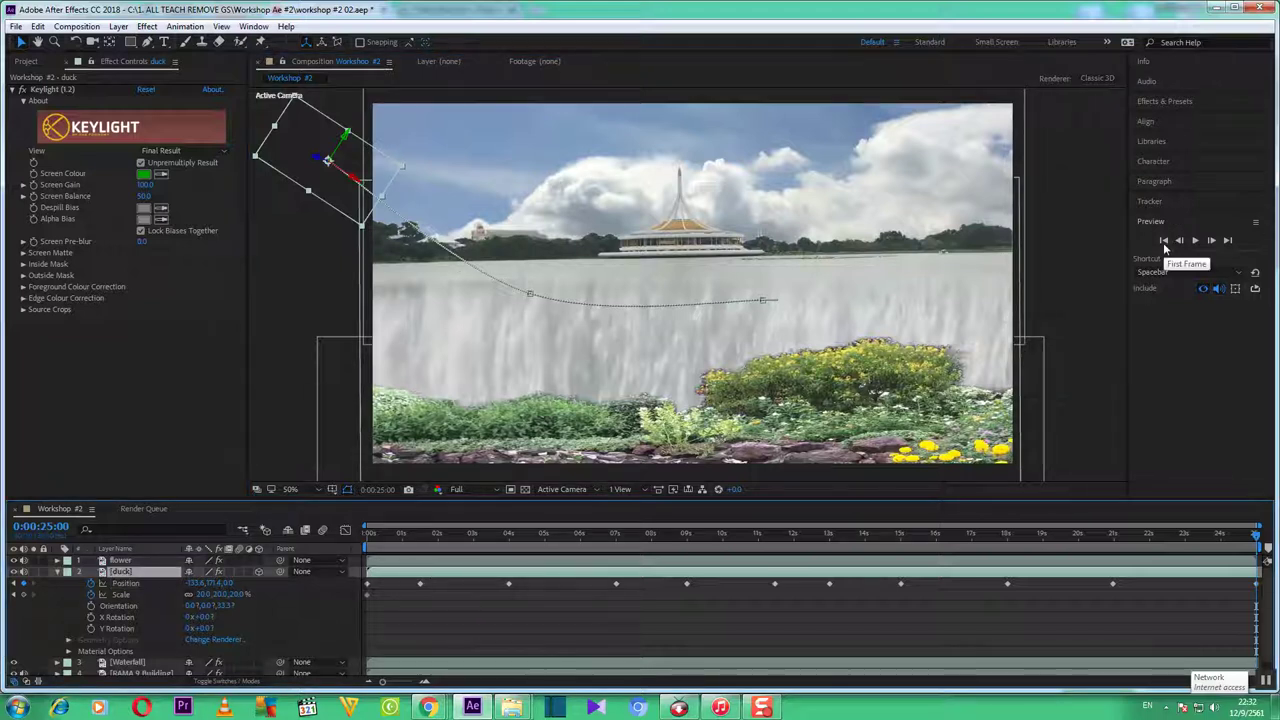
click(1164, 241)
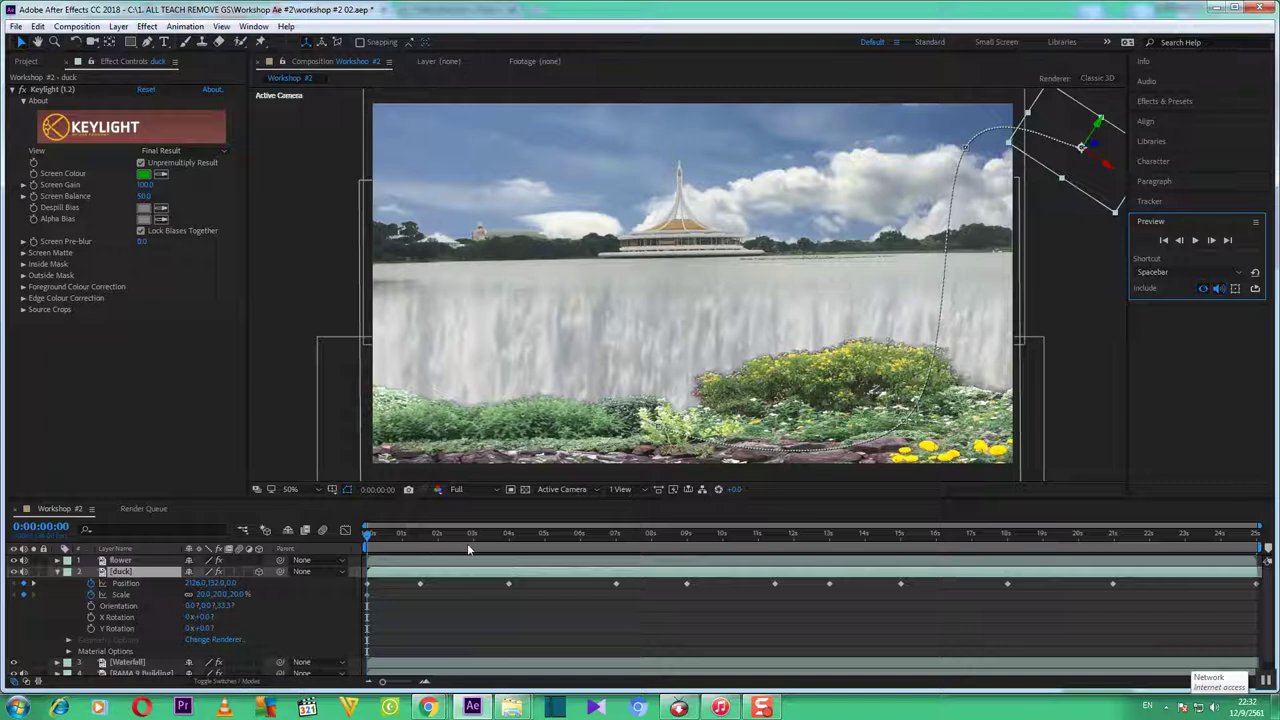
click(774, 535)
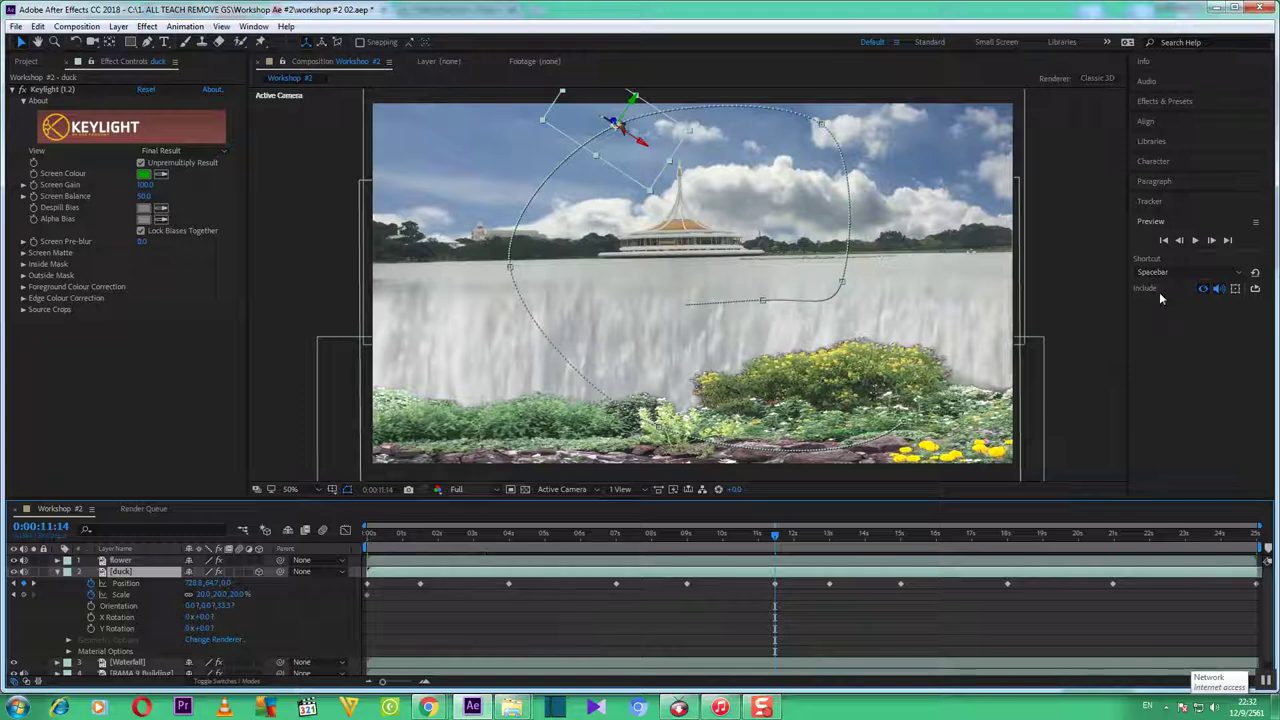
click(1163, 240)
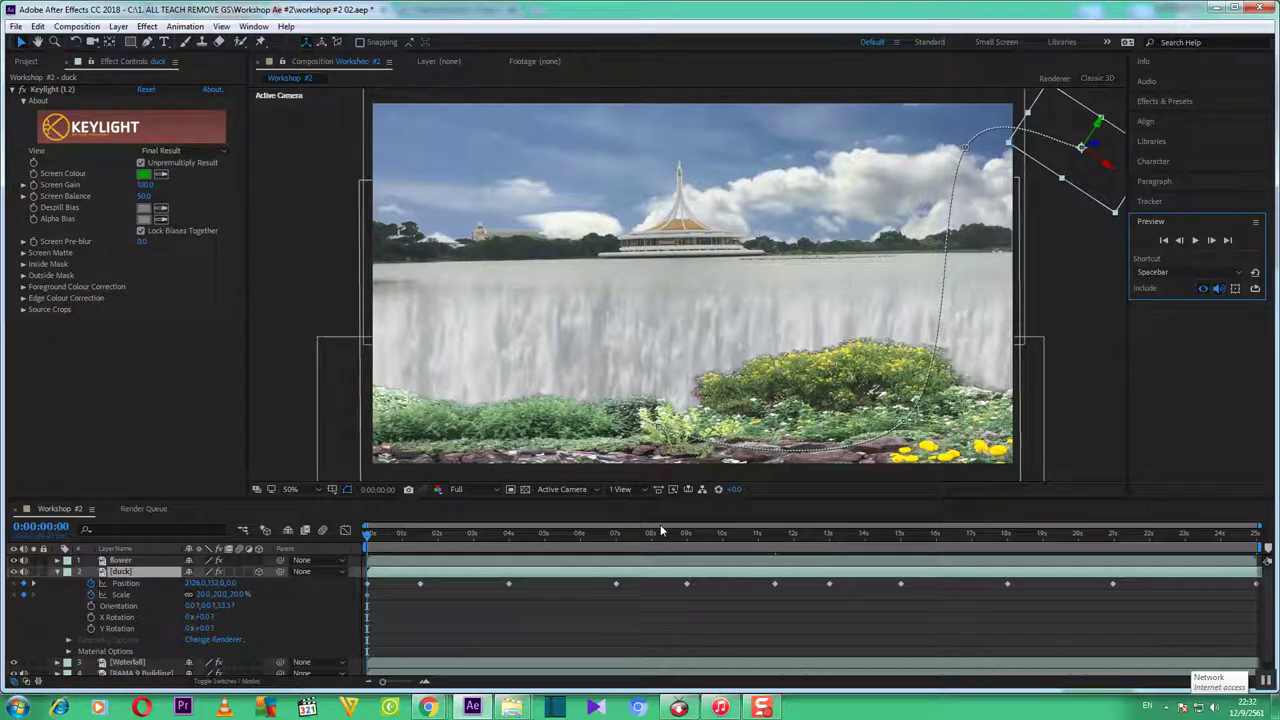
Set the composition's preview resolution to Quarter and start the preview from the first frame.
click(497, 492)
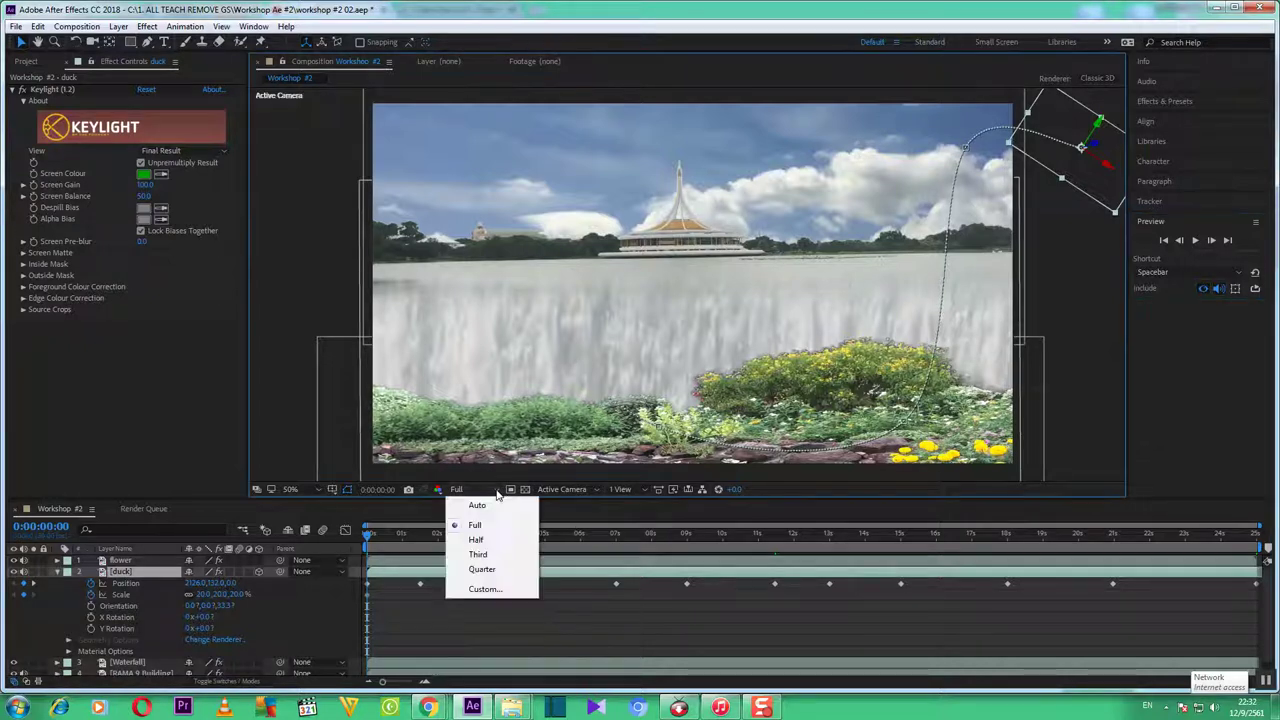
click(490, 572)
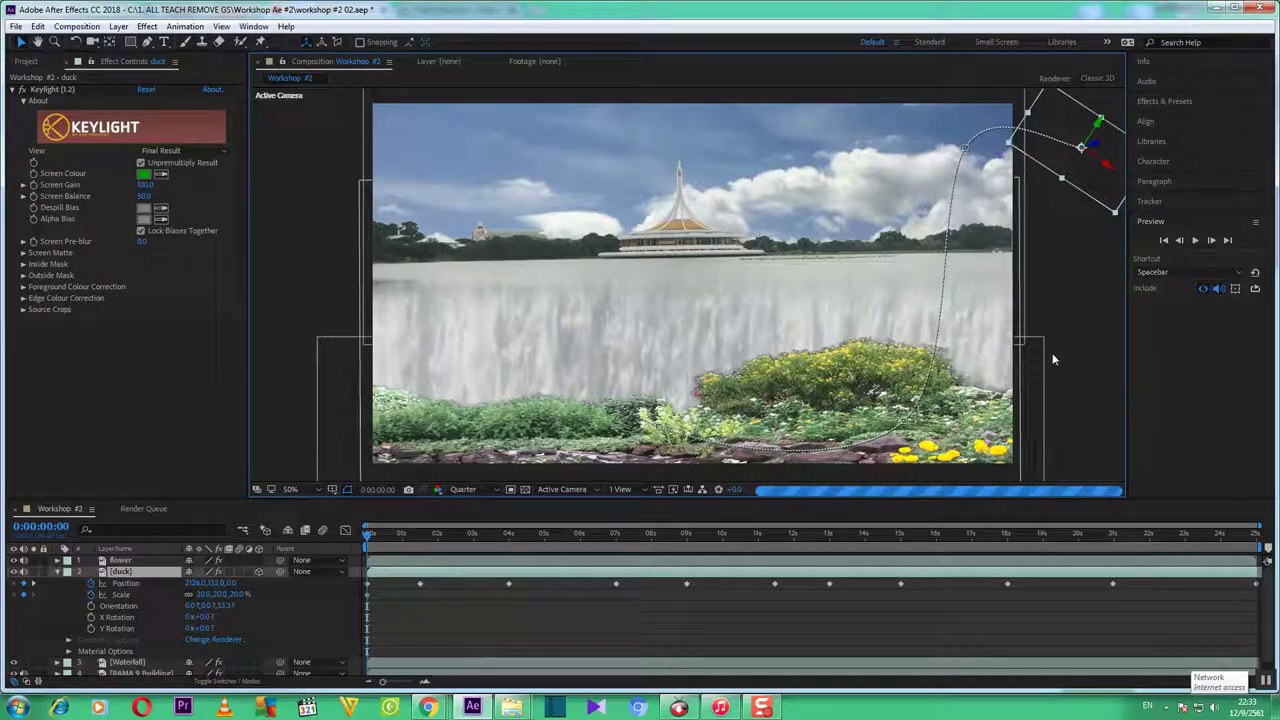
click(1195, 241)
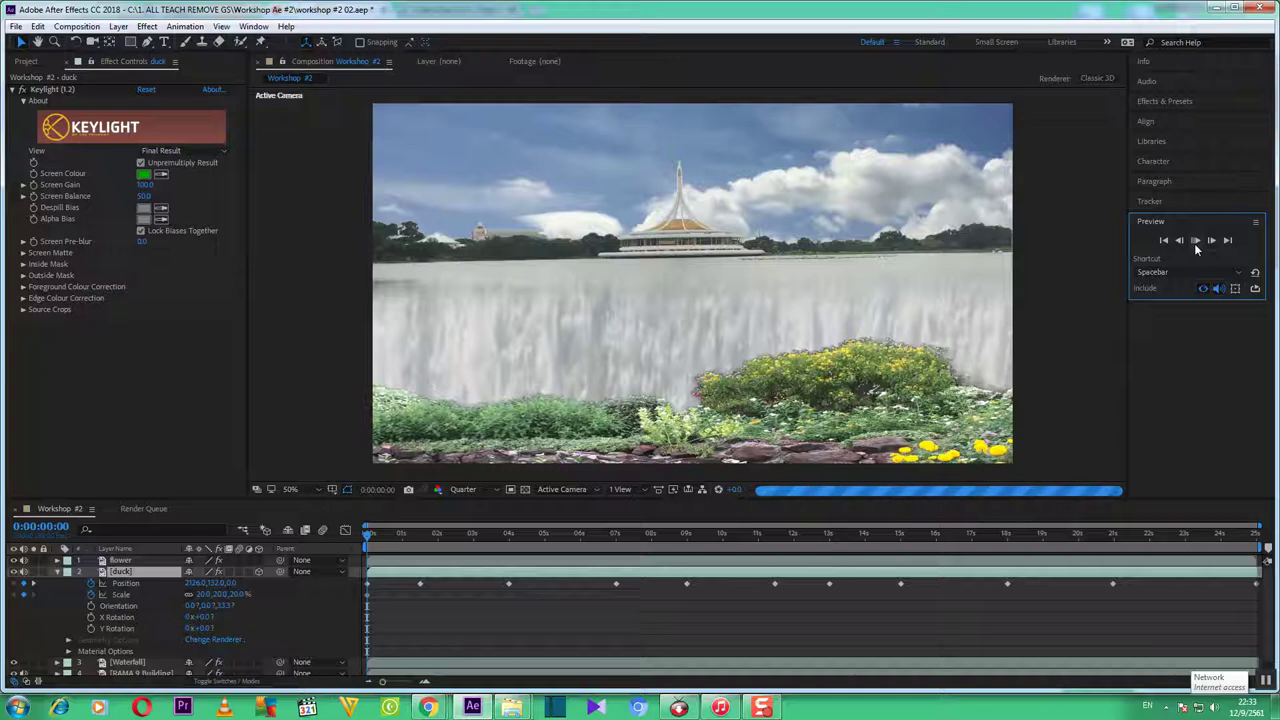
Watch the duck's flight in the composition preview and stop the playback at 0:00:14:01.
click(1194, 243)
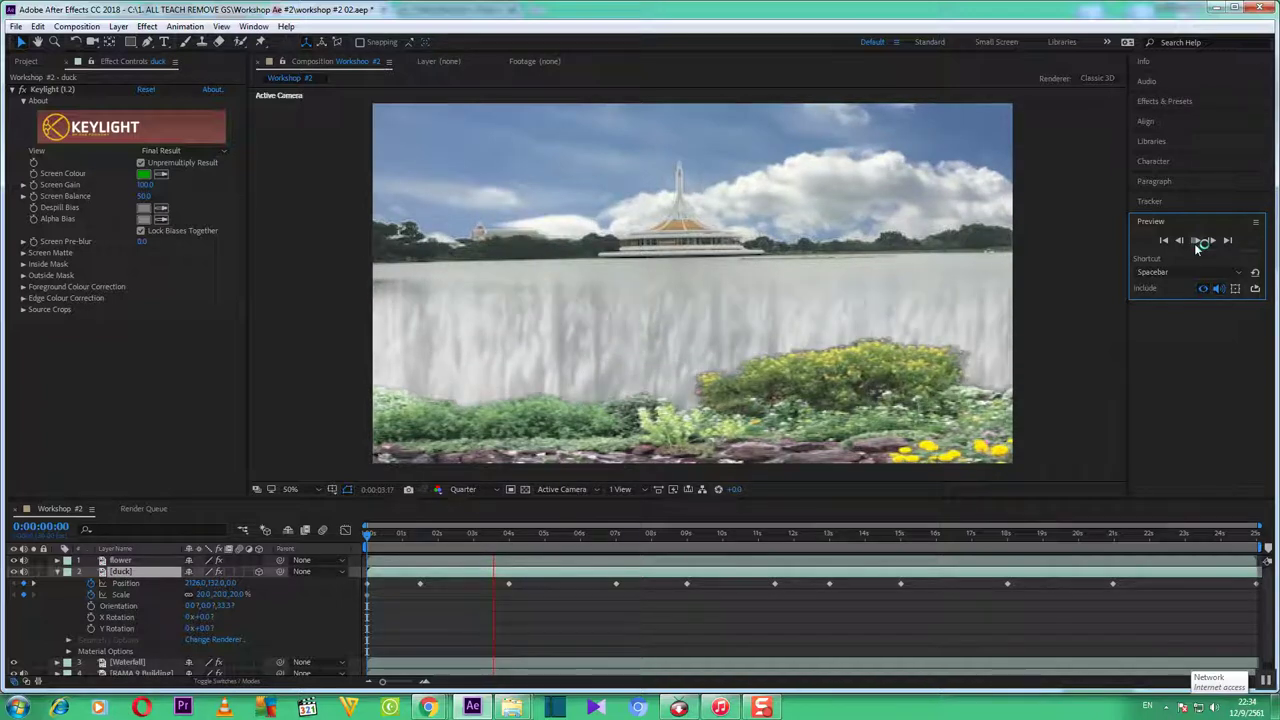
click(1197, 242)
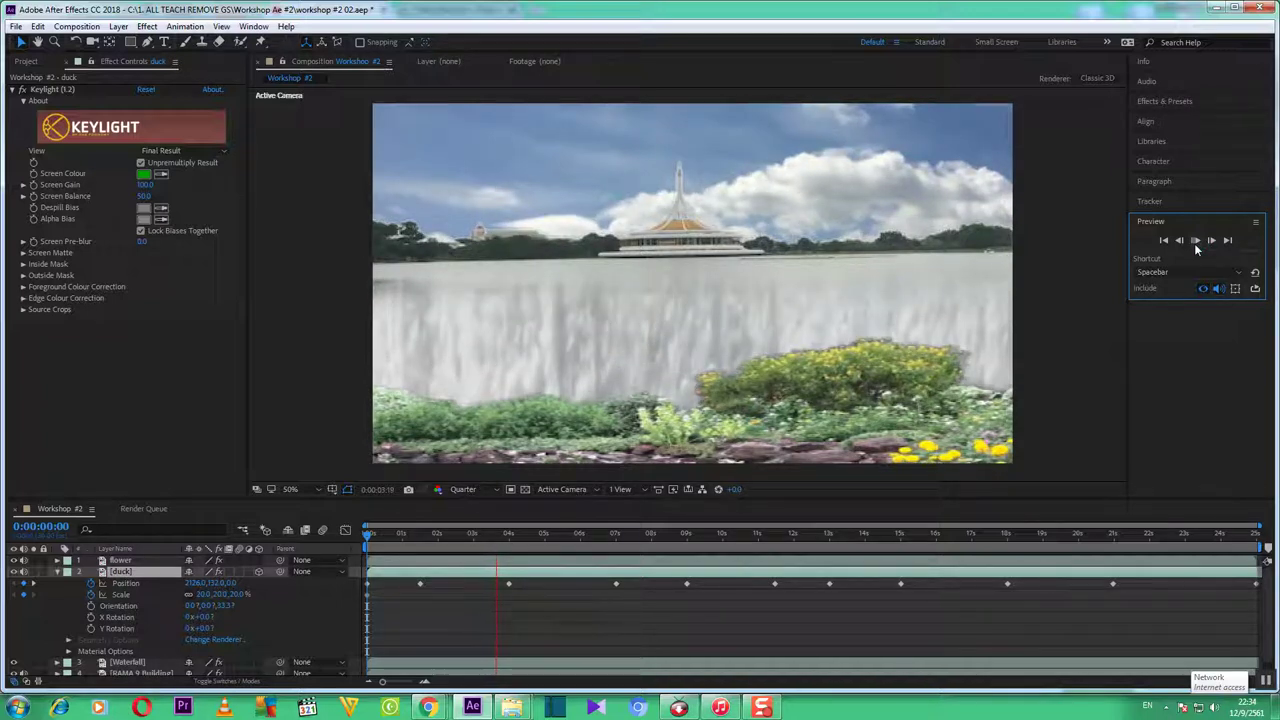
click(1194, 243)
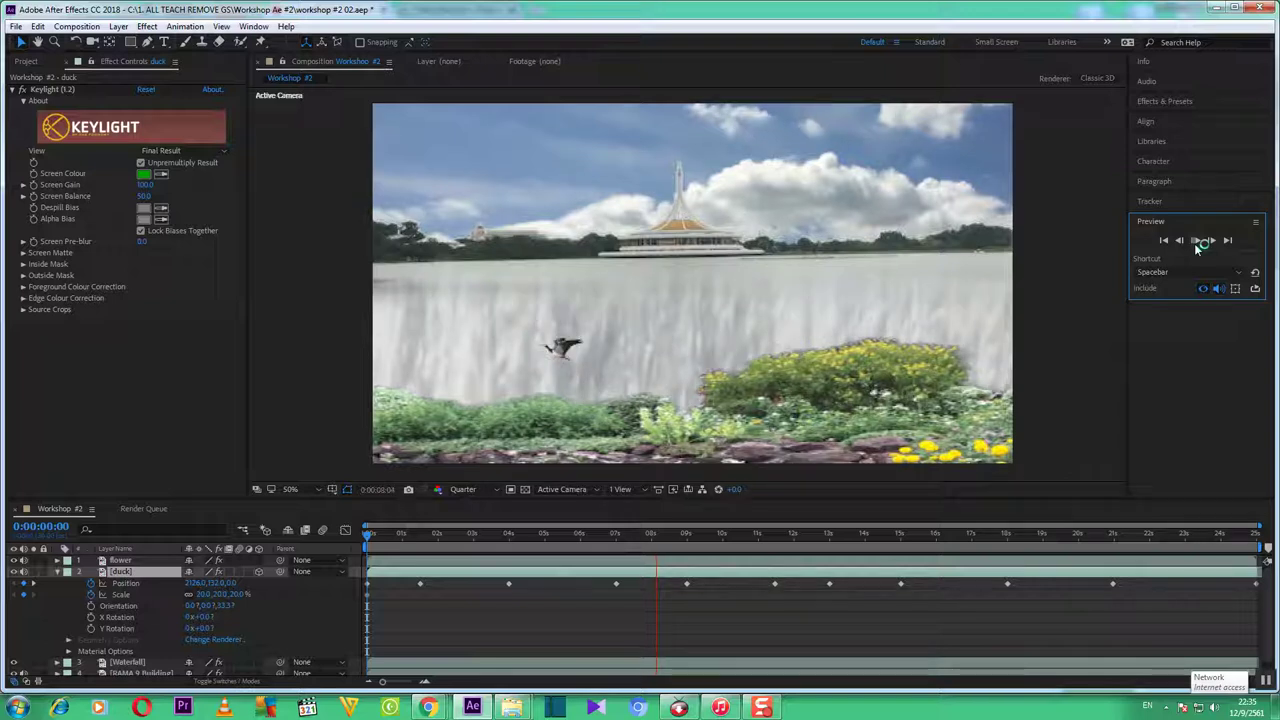
click(1197, 243)
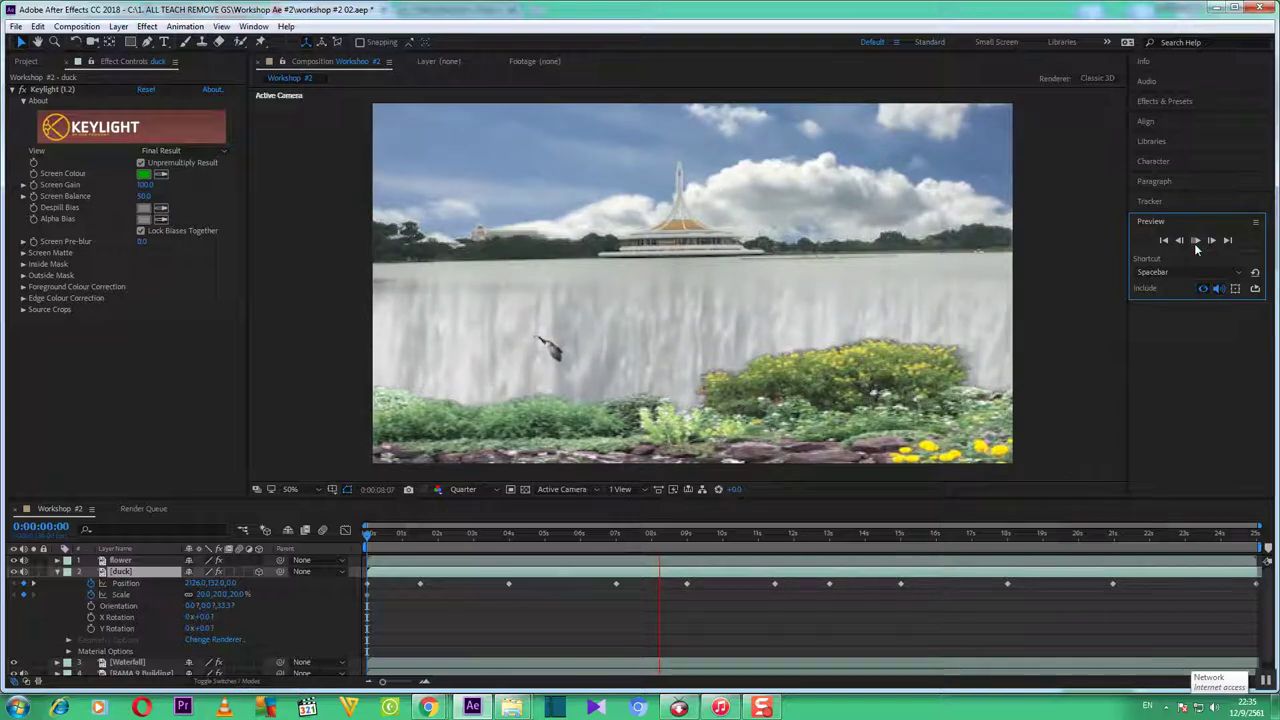
click(1197, 245)
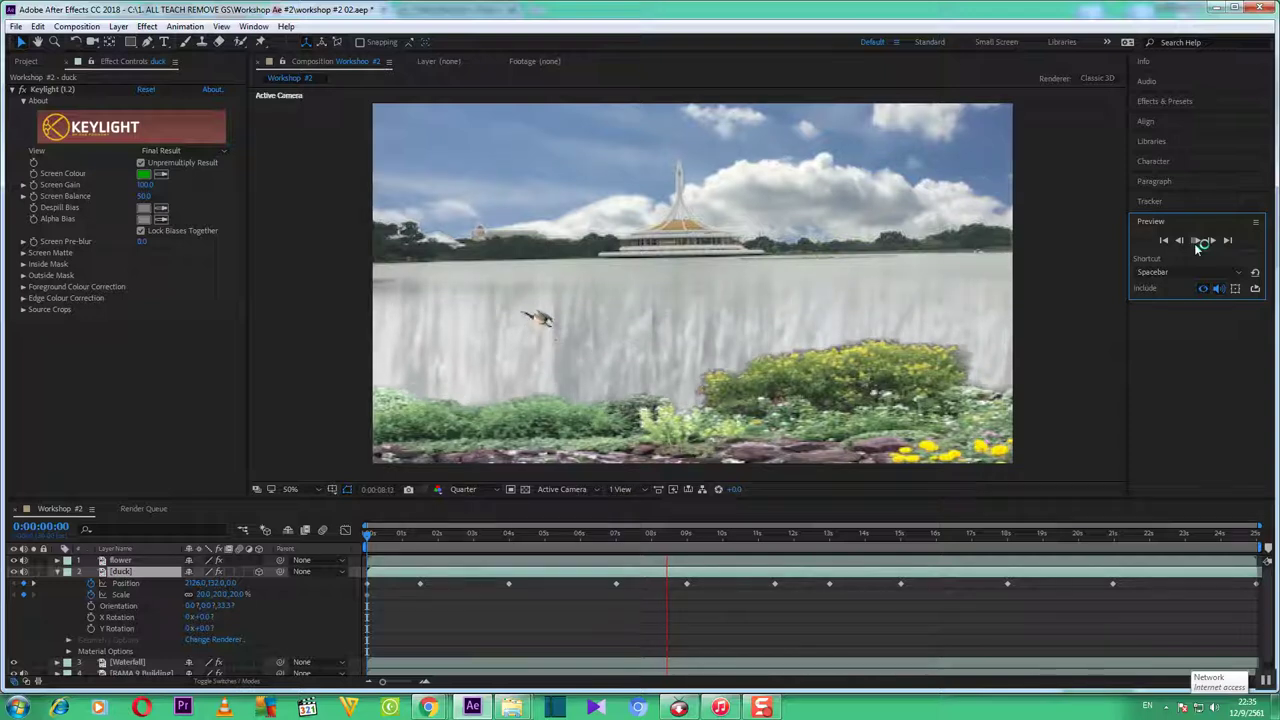
click(1197, 243)
click(1197, 245)
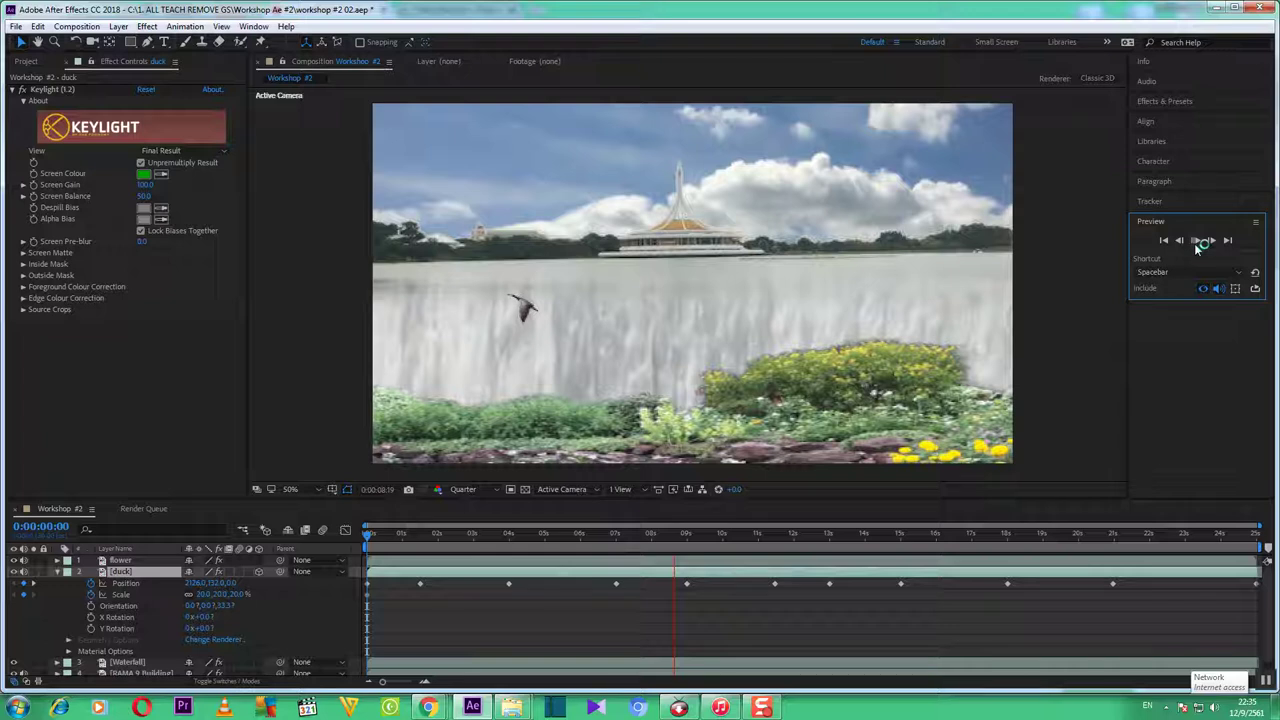
click(1197, 245)
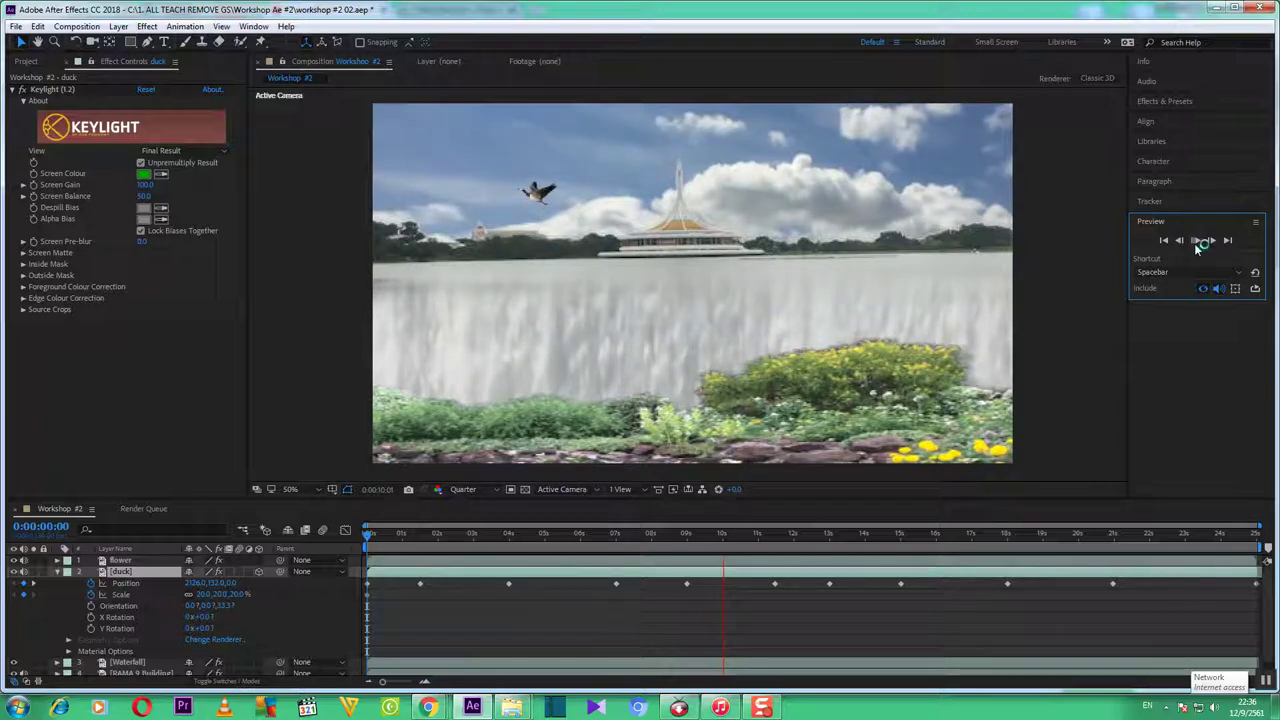
click(1197, 244)
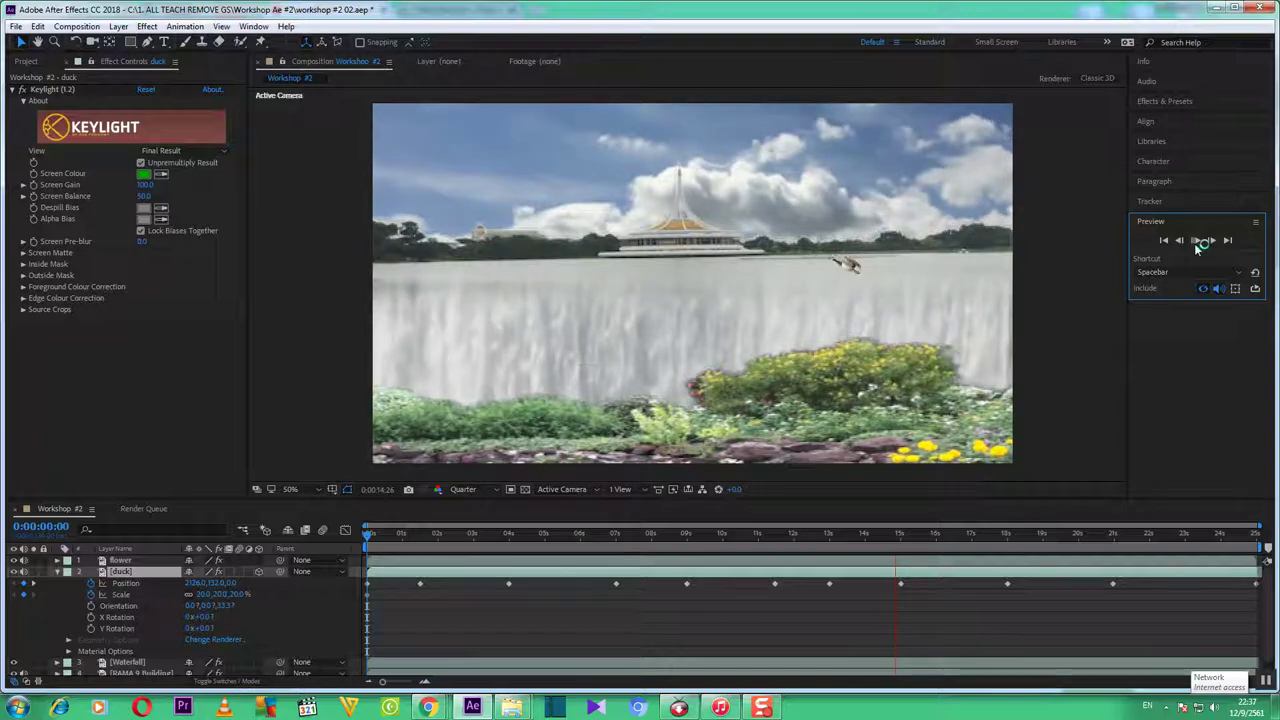
click(1197, 241)
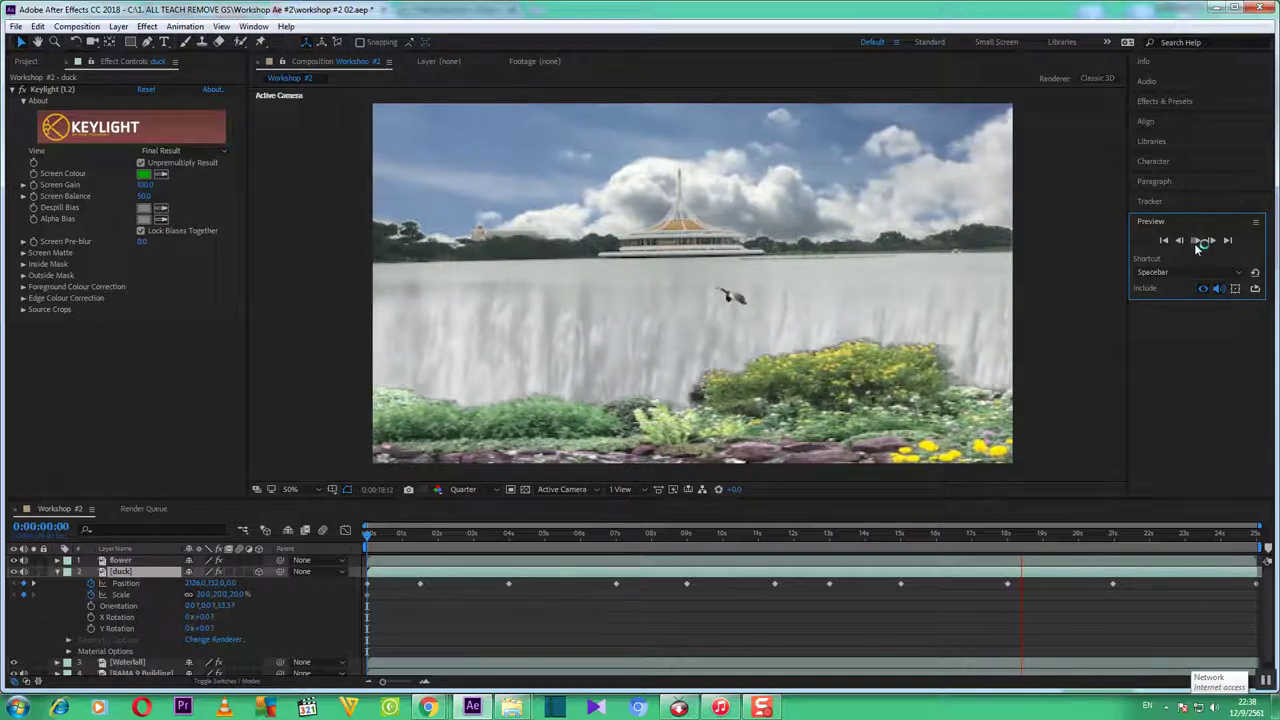
click(1197, 246)
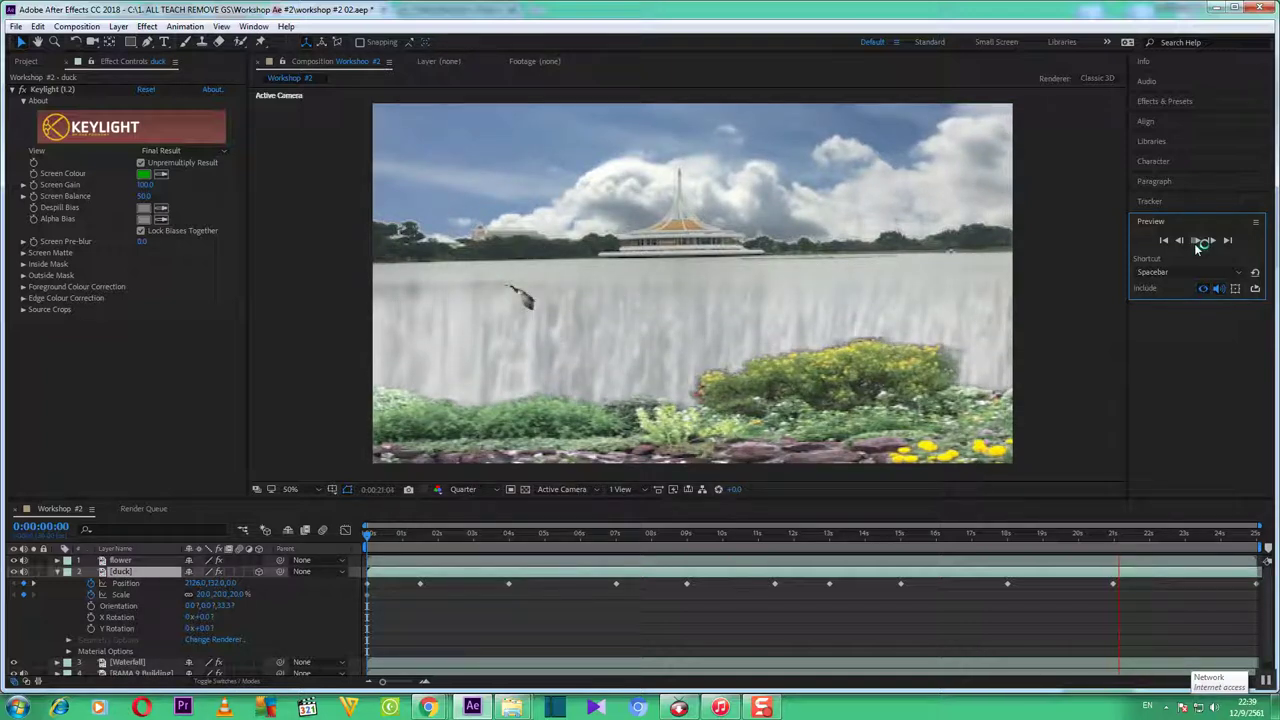
click(1197, 242)
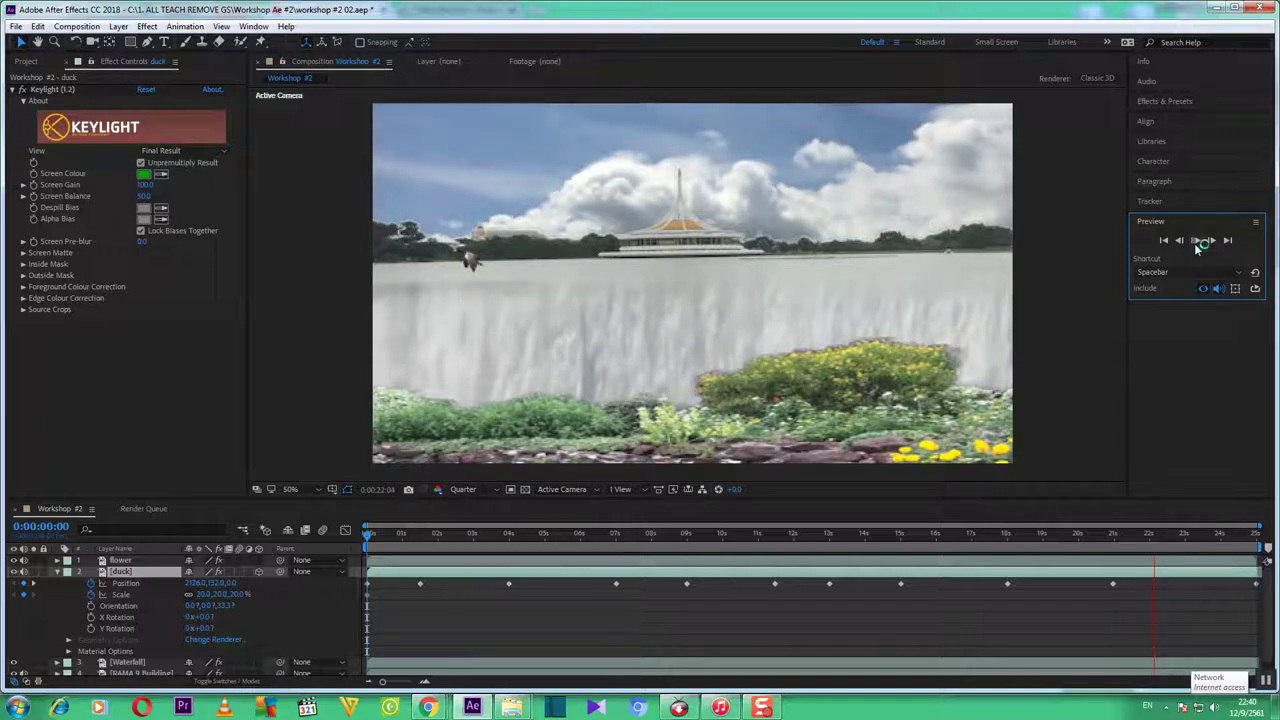
click(1198, 248)
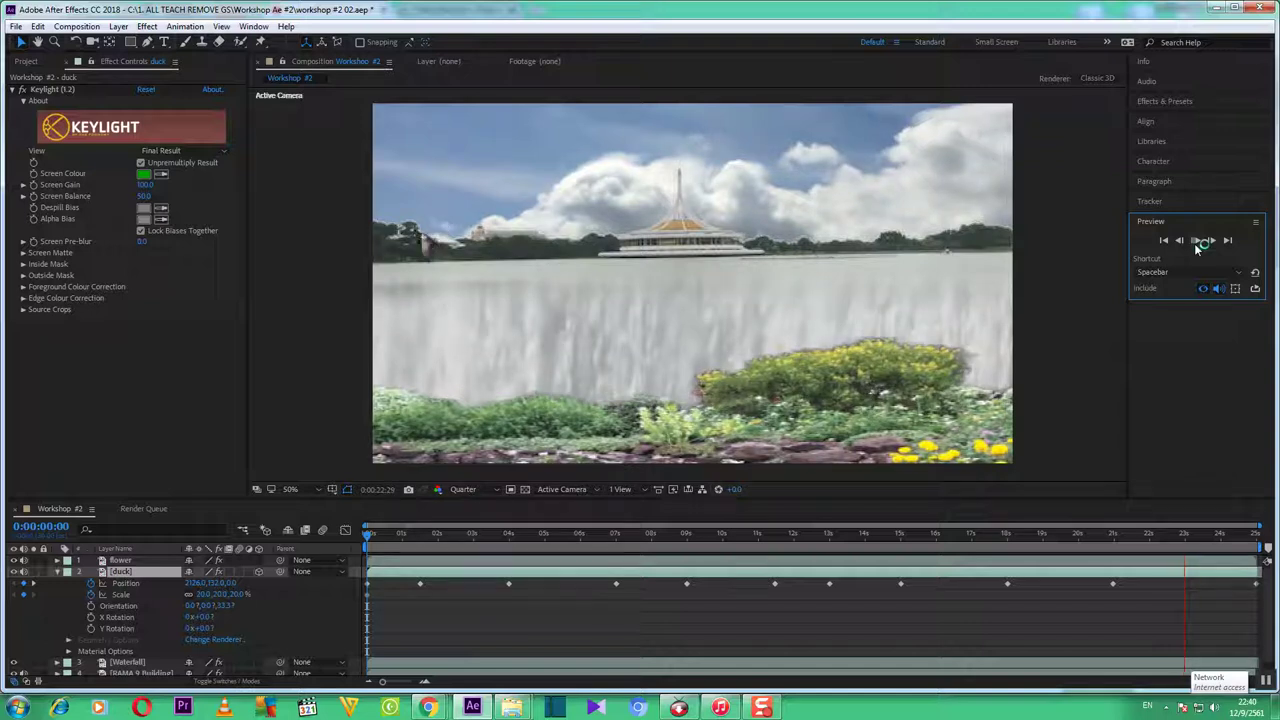
click(1197, 242)
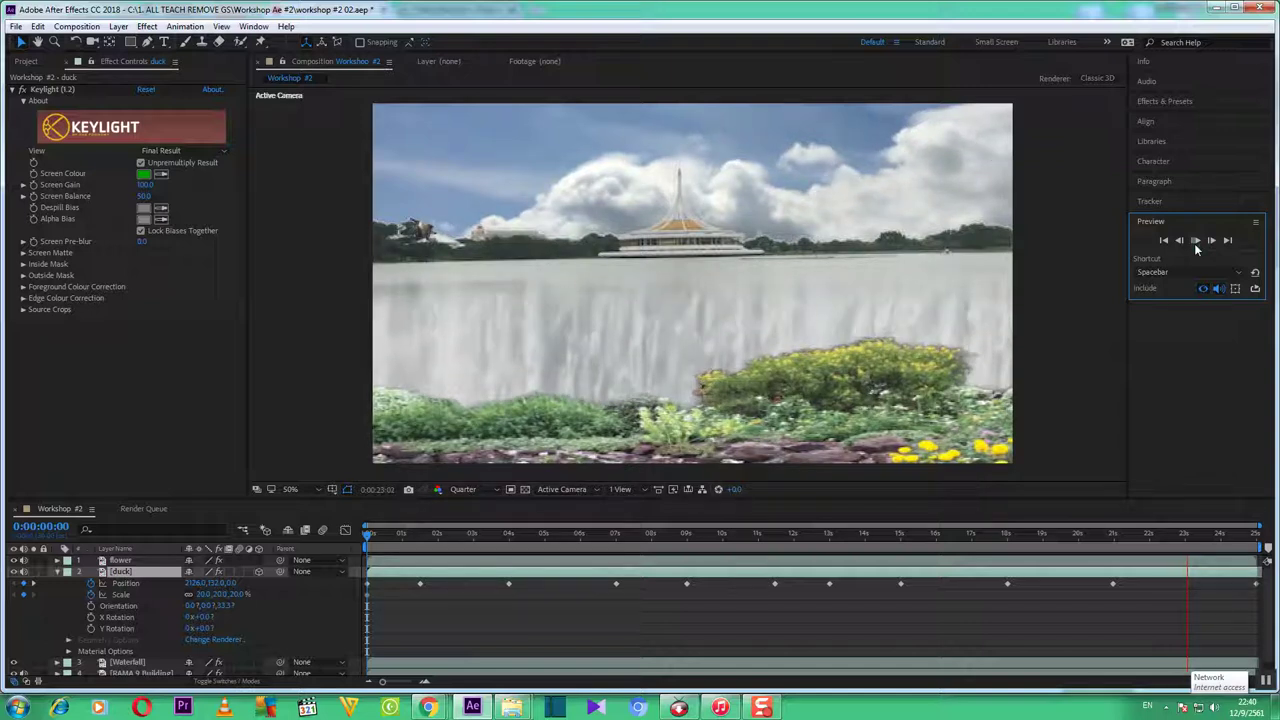
click(1197, 245)
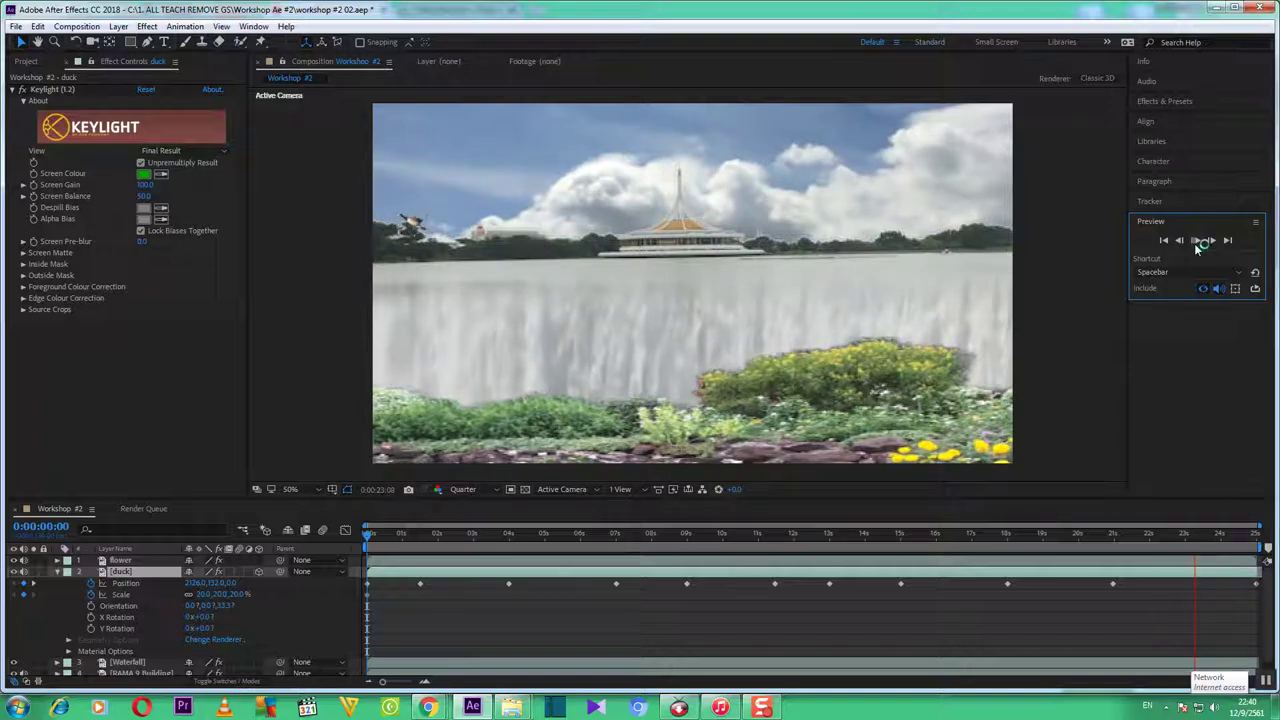
click(1197, 245)
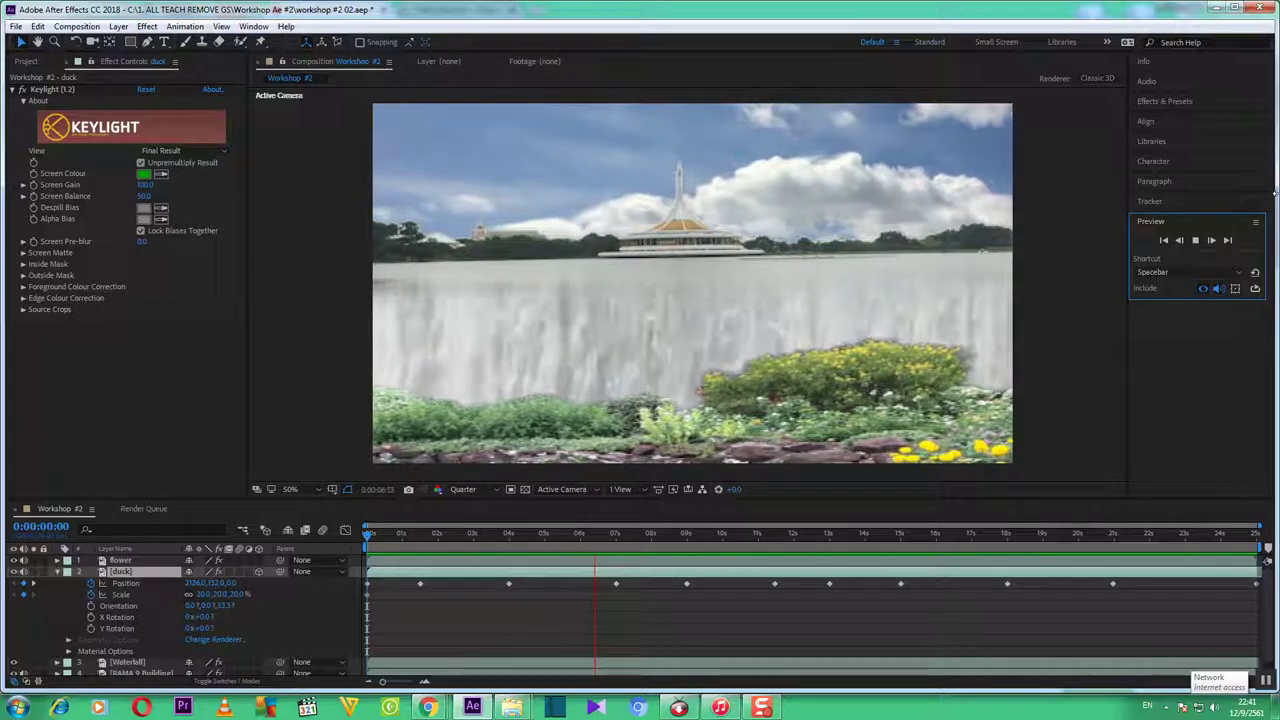
click(1210, 241)
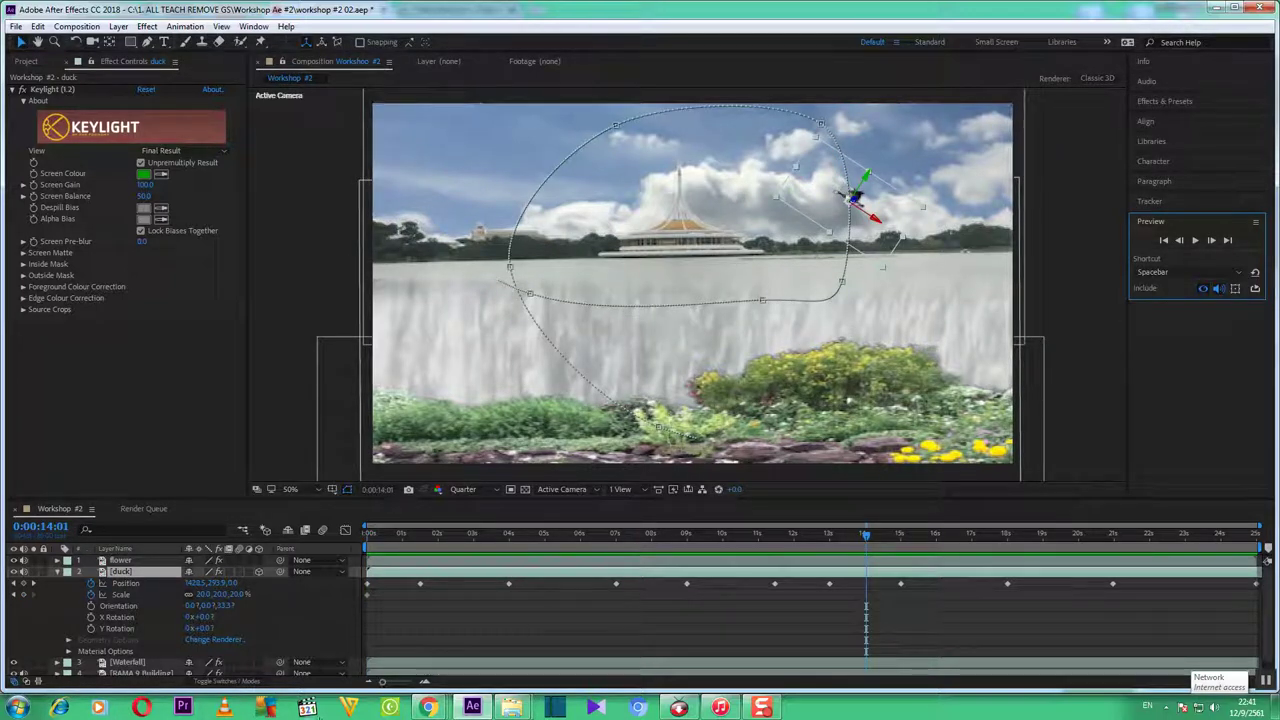
Switch to a new Windows Explorer window and open the Workshop Ae #2 folder inside 1. ALL TEACH REMOVE GS on Local Disk (C:).
mouse_move(517, 710)
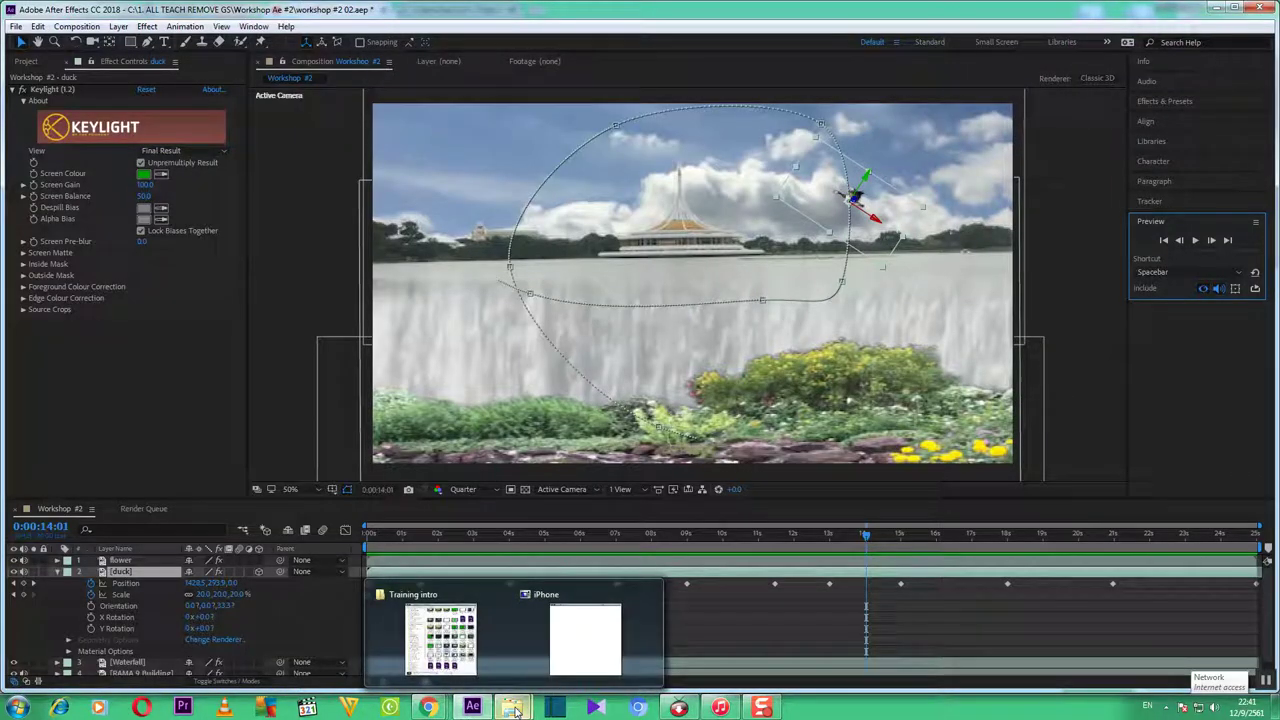
right_click(511, 708)
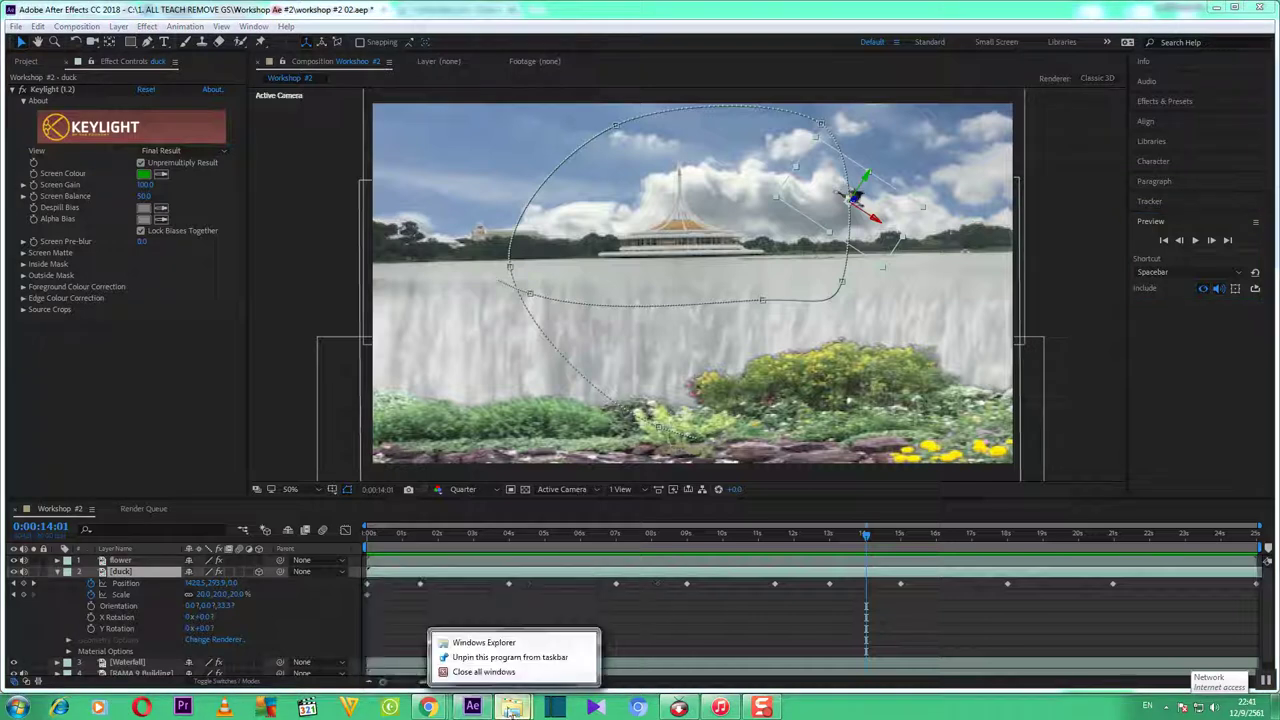
click(489, 645)
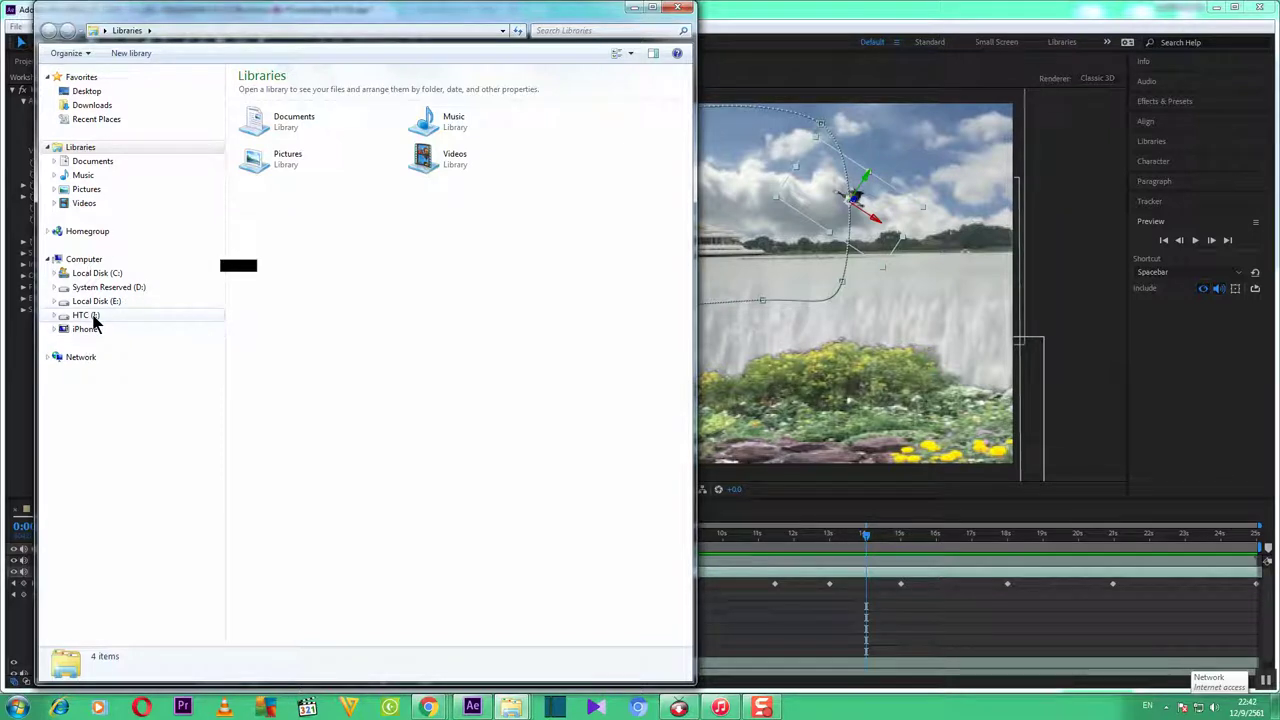
click(90, 316)
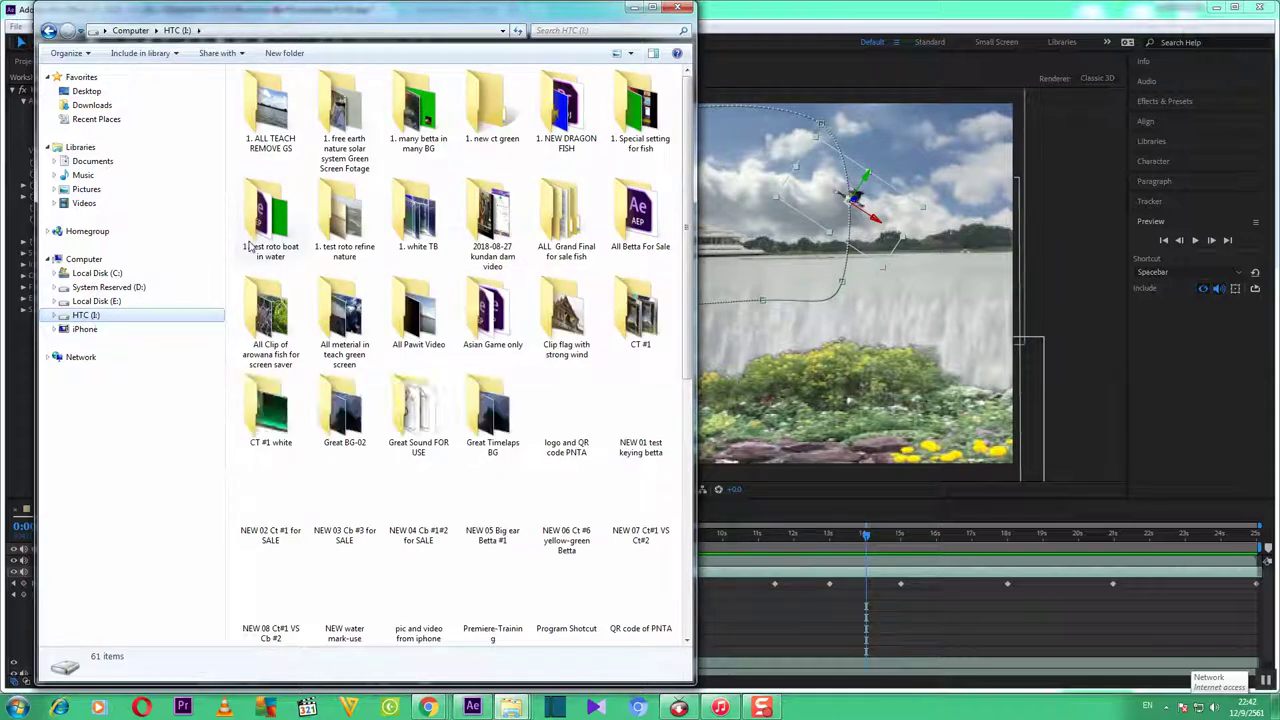
click(122, 276)
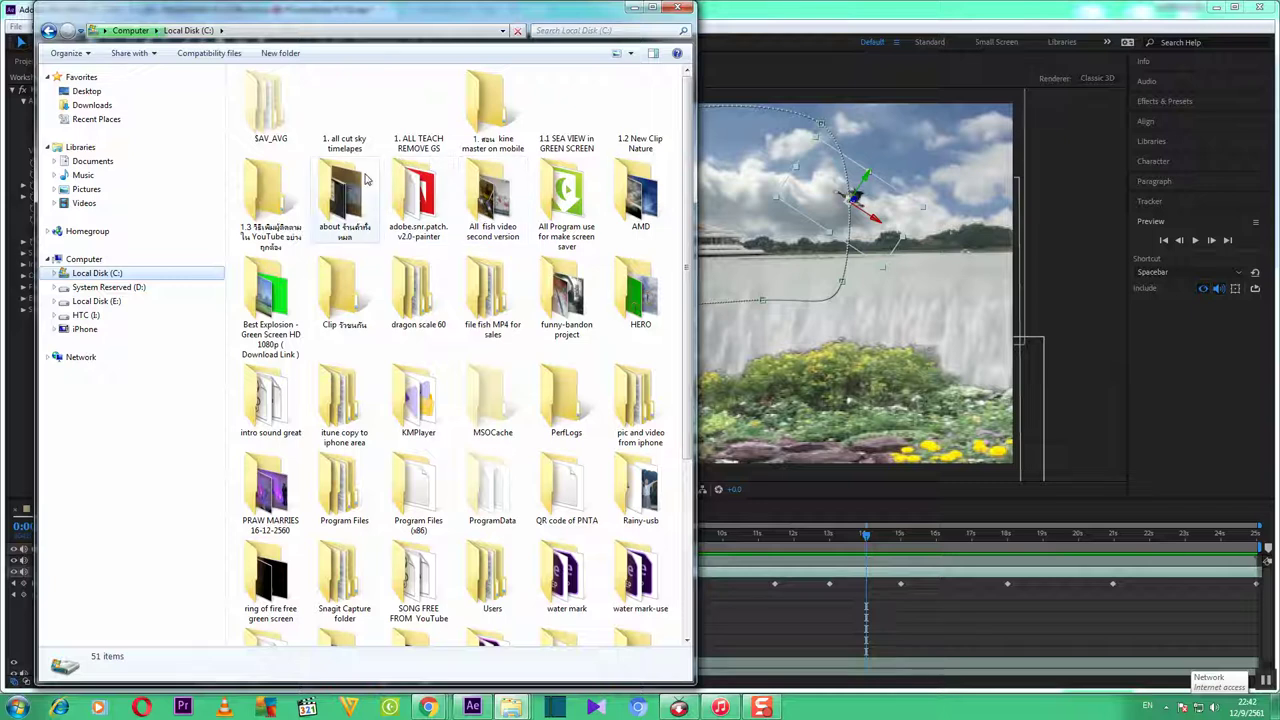
click(418, 150)
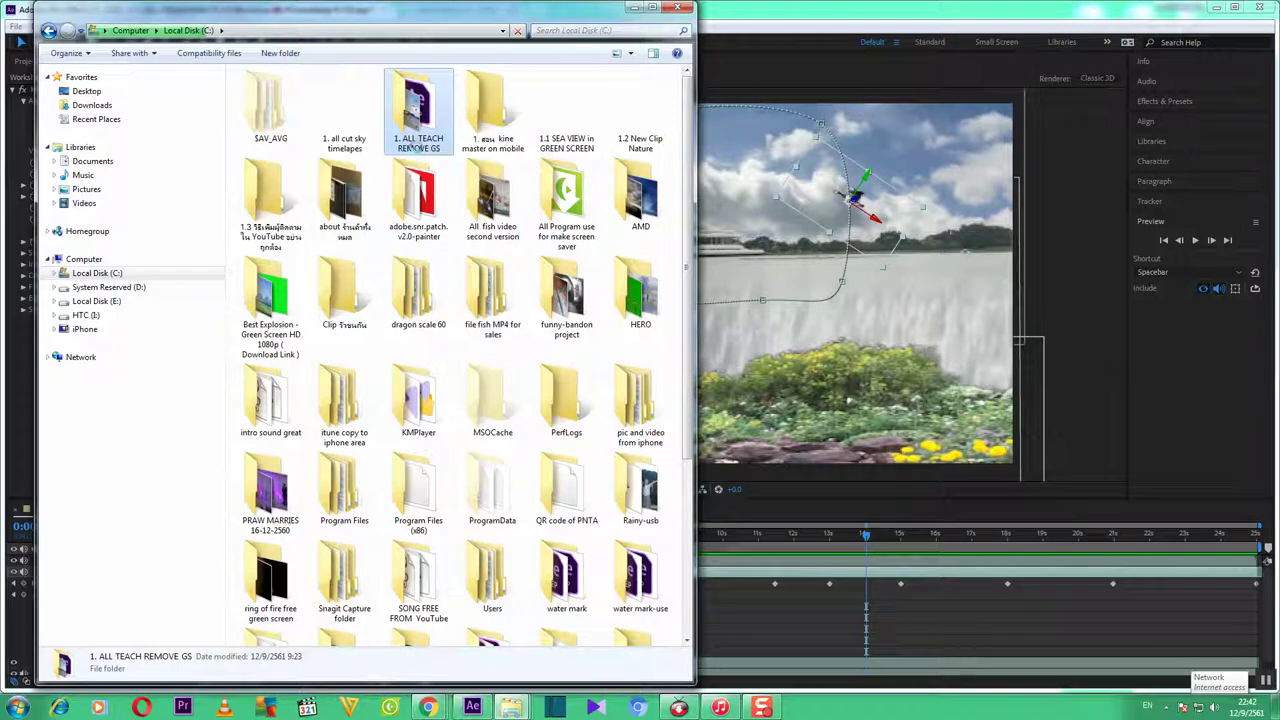
double_click(418, 150)
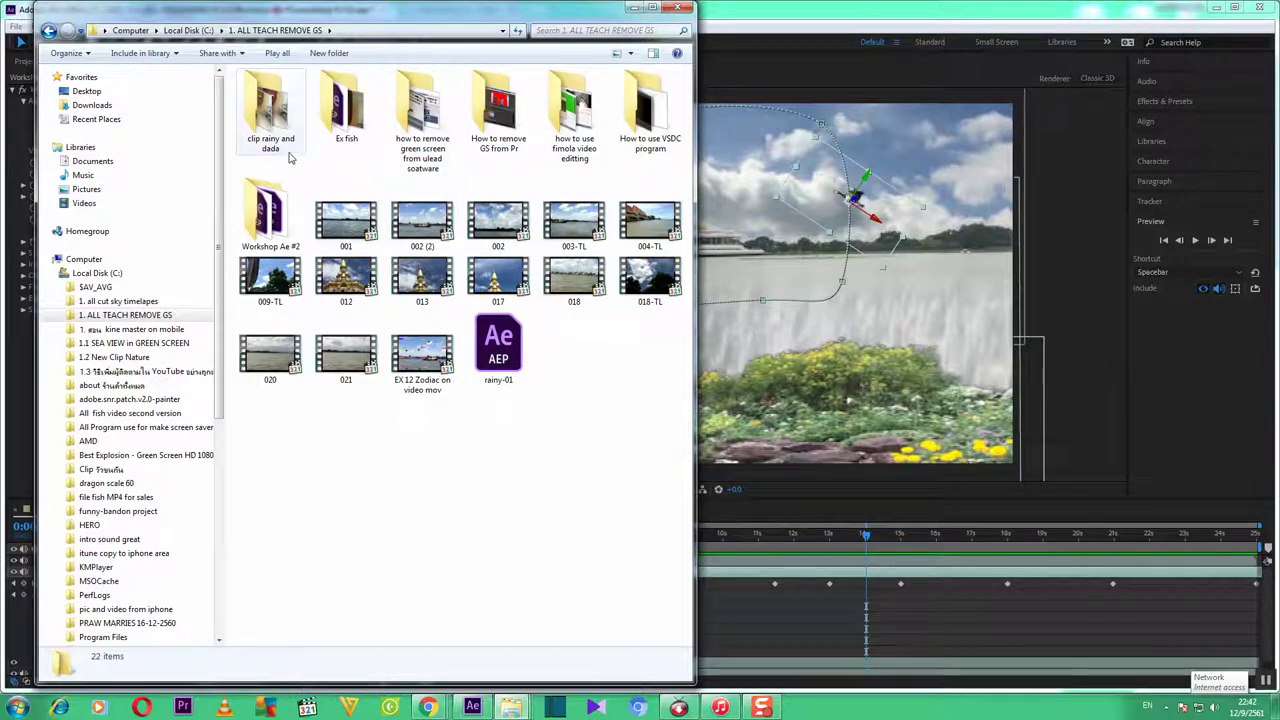
click(272, 236)
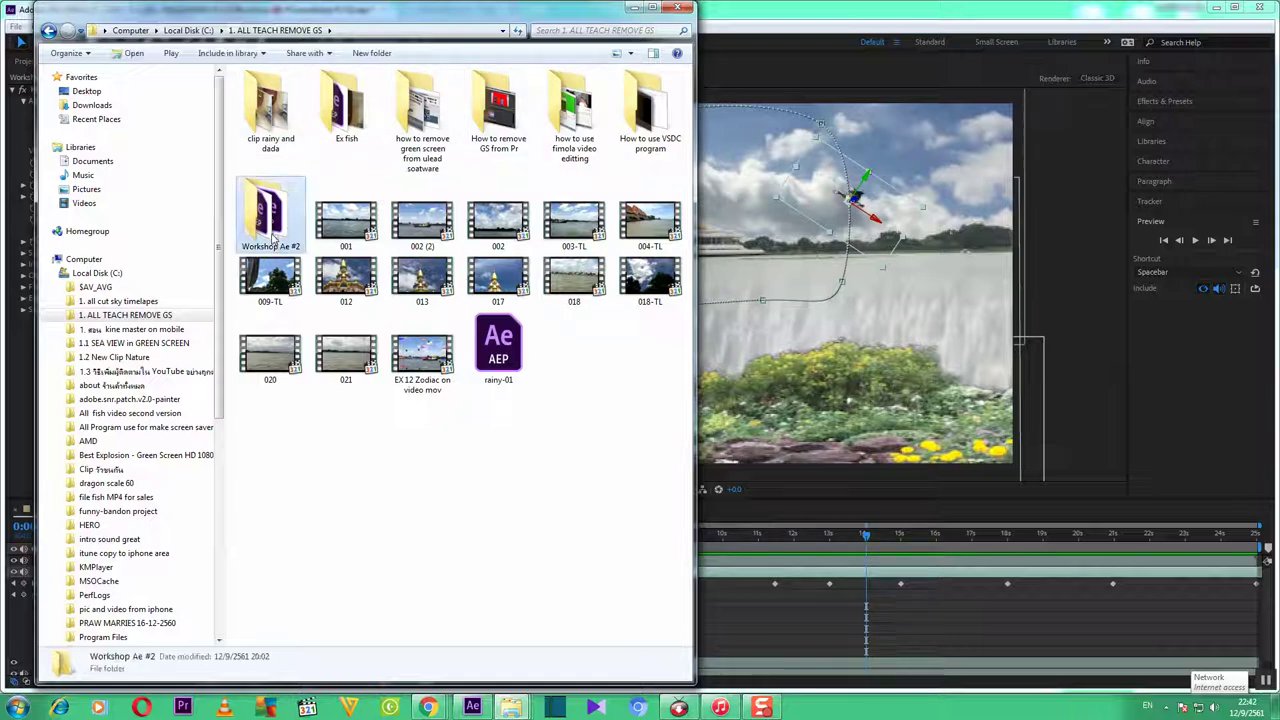
double_click(272, 236)
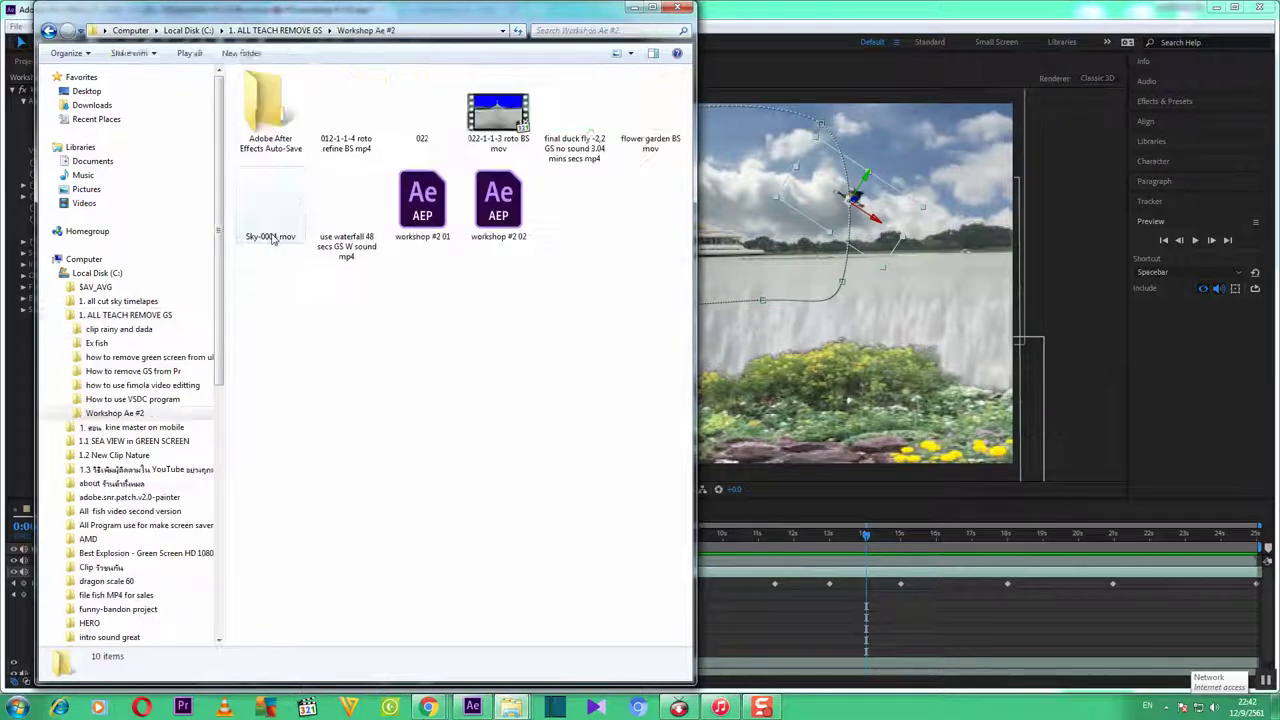
Play the original lake and building clip 022 in MPC-HC, dismiss the browser notification, and view the video full screen.
click(424, 115)
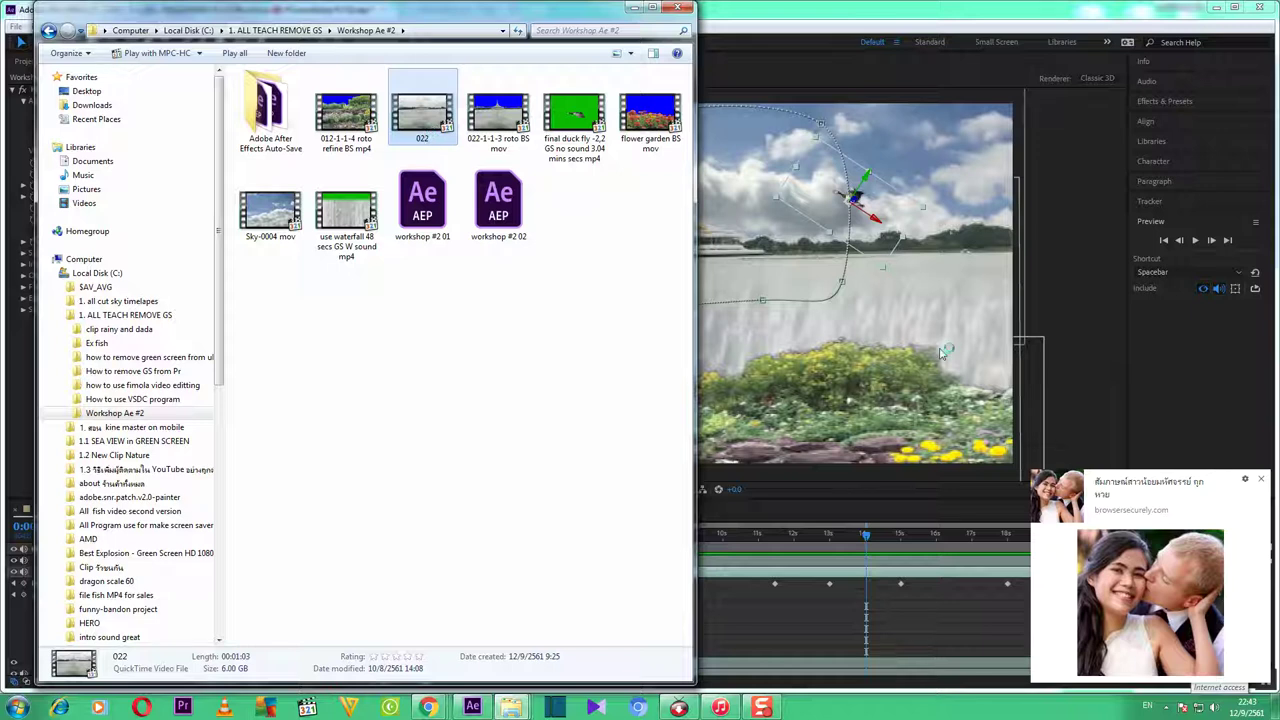
click(1263, 483)
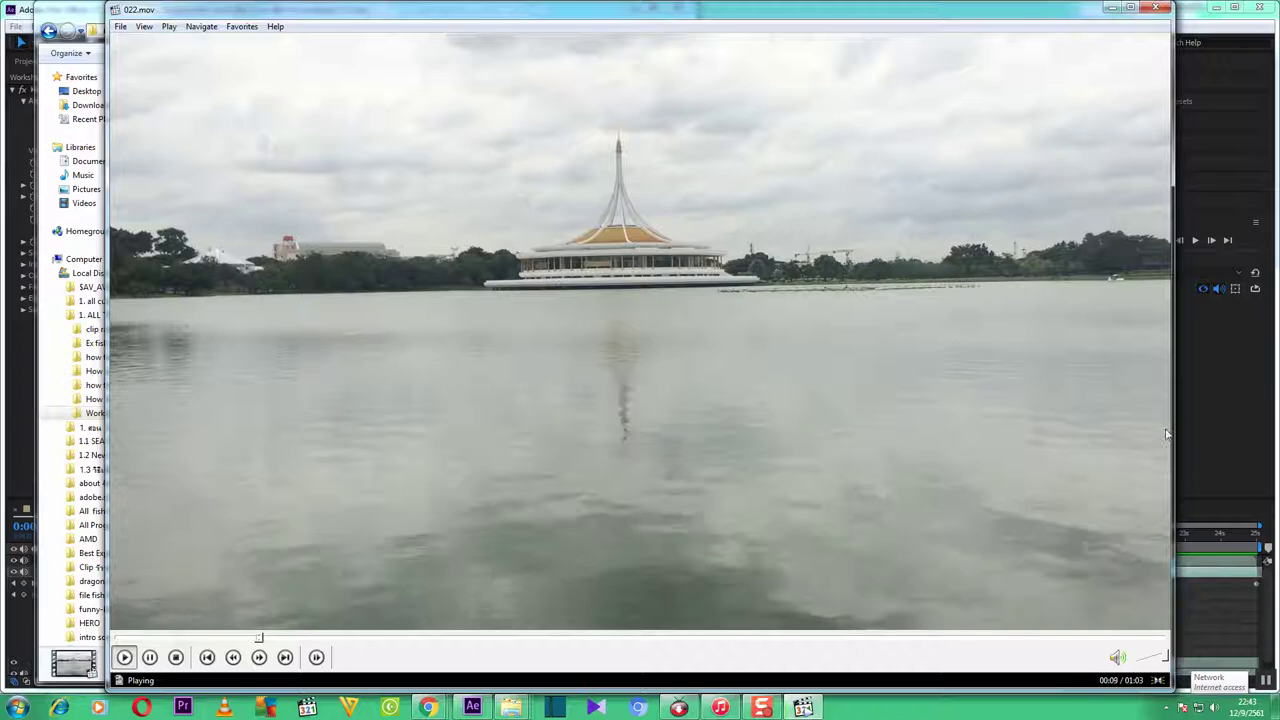
click(1130, 8)
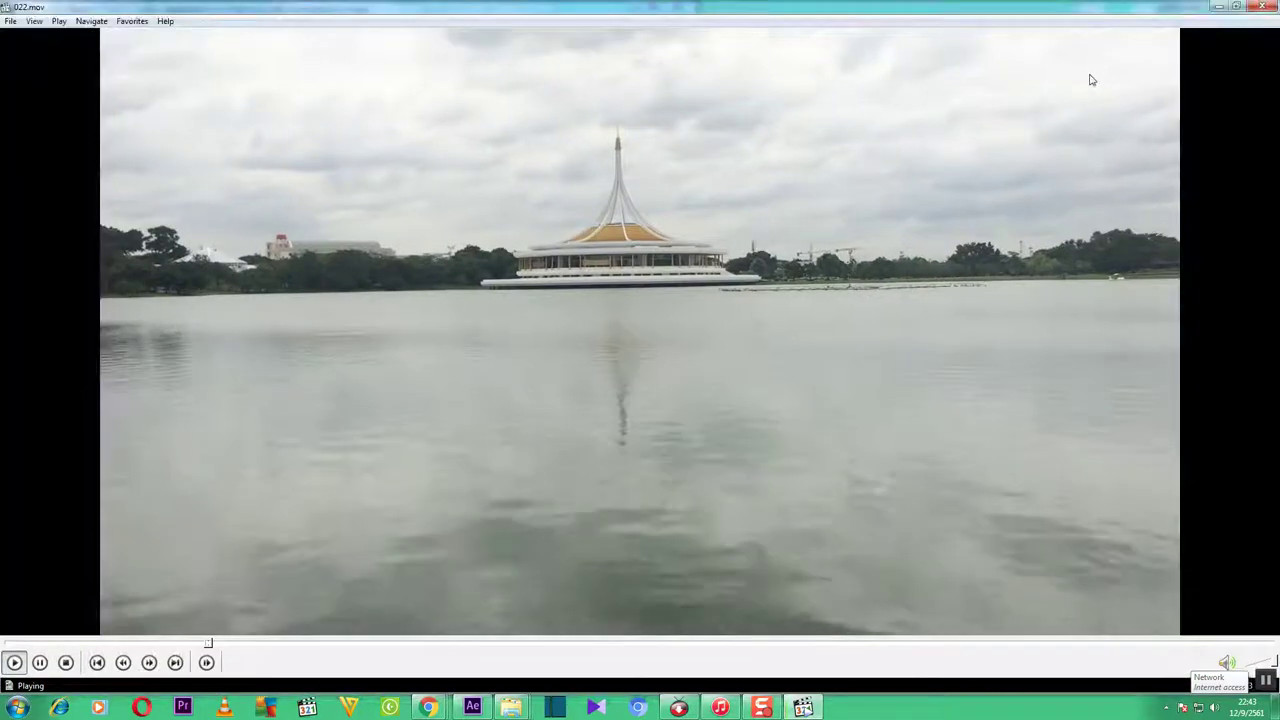
right_click(790, 238)
click(866, 316)
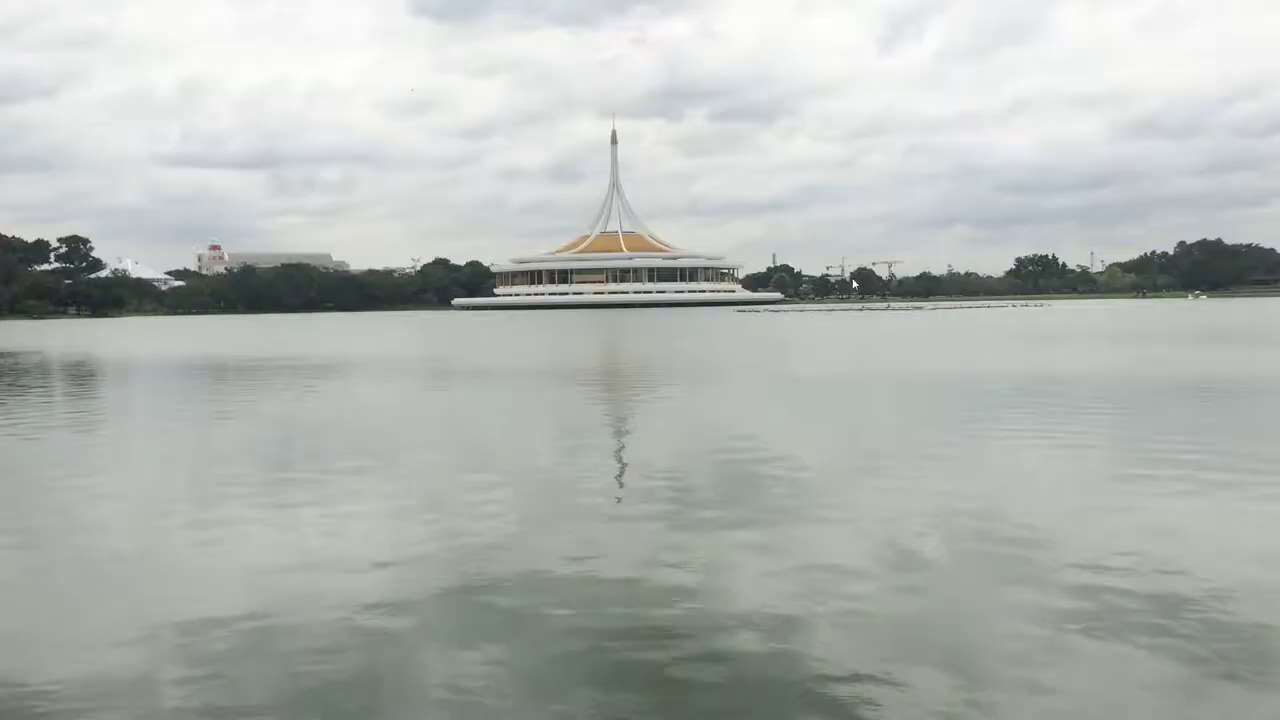